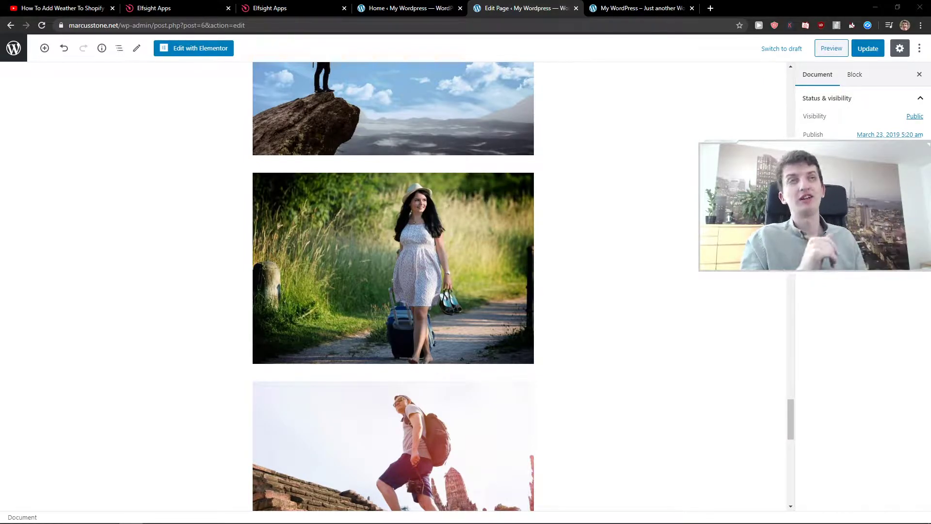
Follow the elfsight.com link in the YouTube tutorial's description to the Elfsight homepage
click(73, 8)
scroll(219, 225, down, 3)
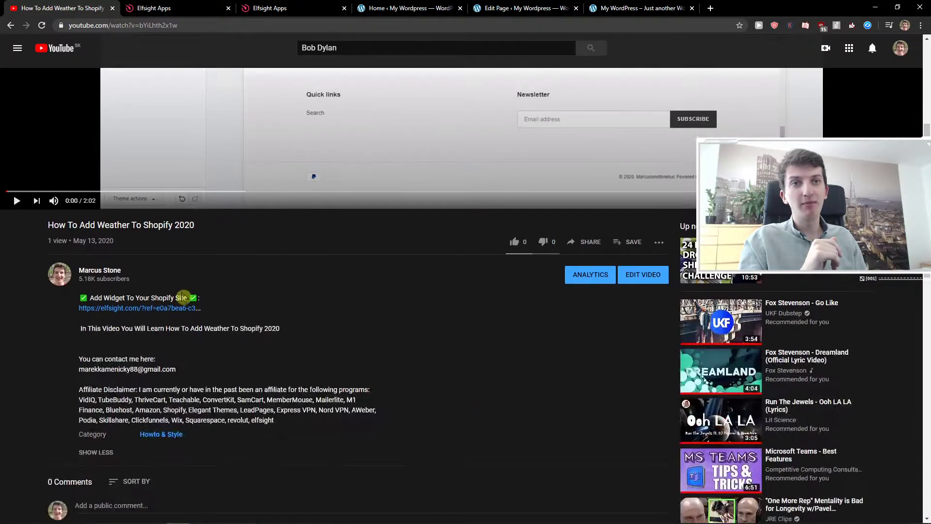
scroll(187, 296, down, 1)
scroll(187, 296, down, 1)
click(139, 114)
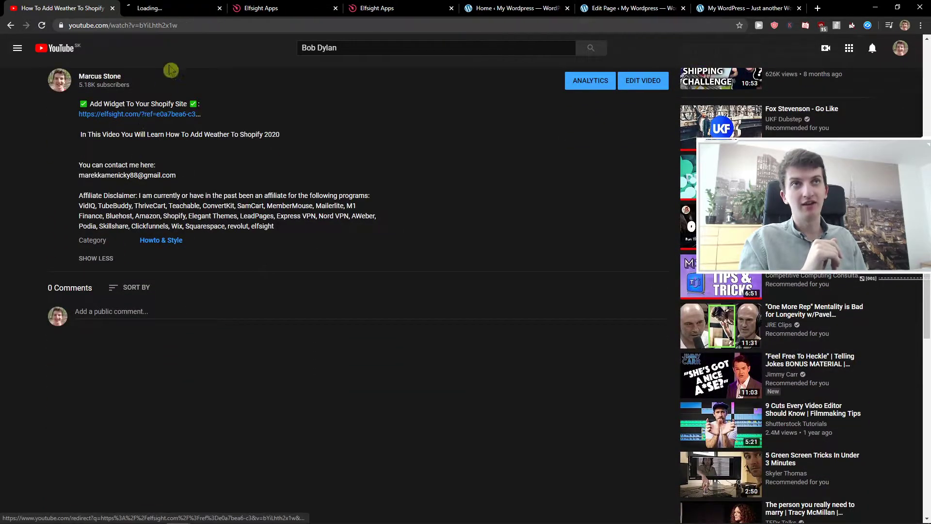
click(166, 9)
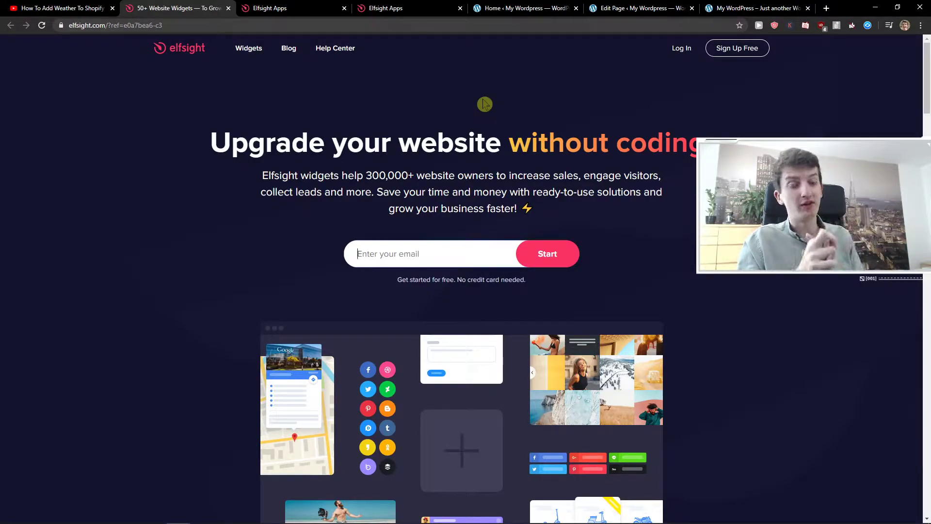
click(736, 48)
click(388, 172)
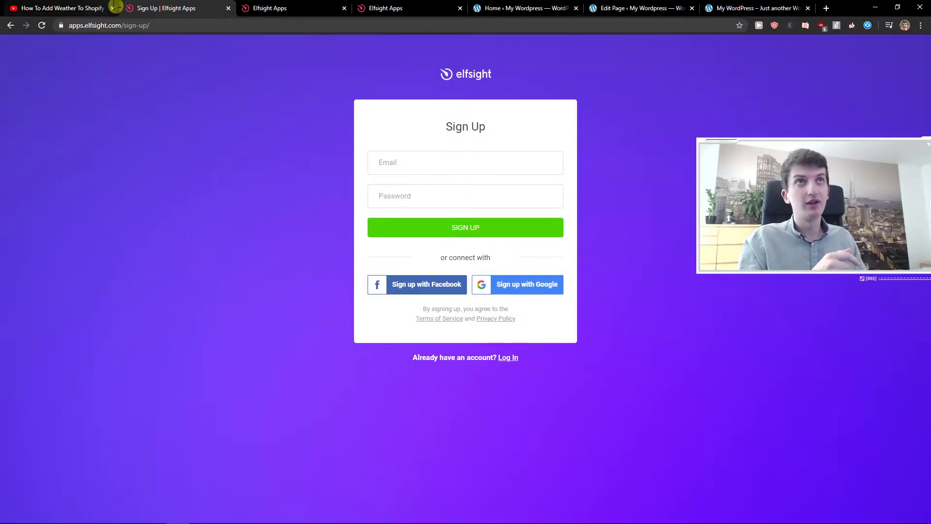
click(11, 25)
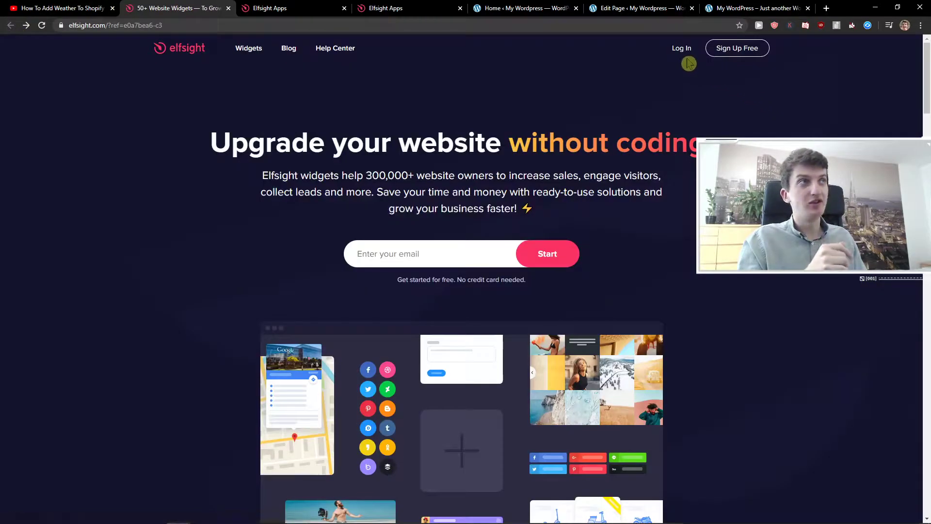
Log in to the Elfsight applications panel and search the app catalogue for 'google'
click(684, 52)
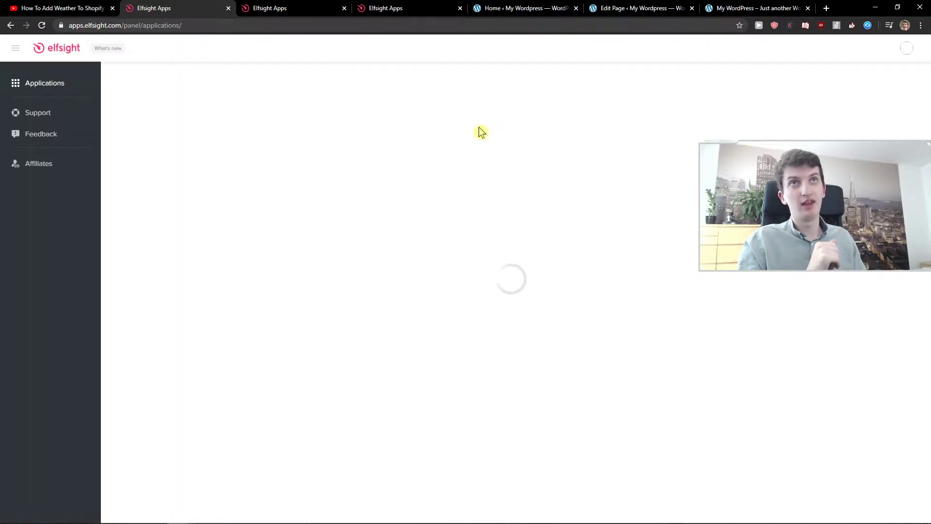
click(692, 329)
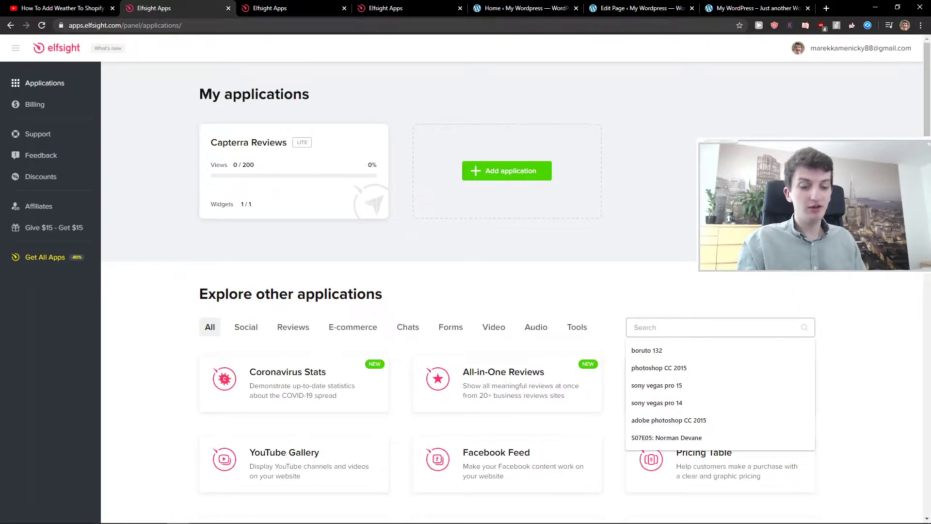
text(google)
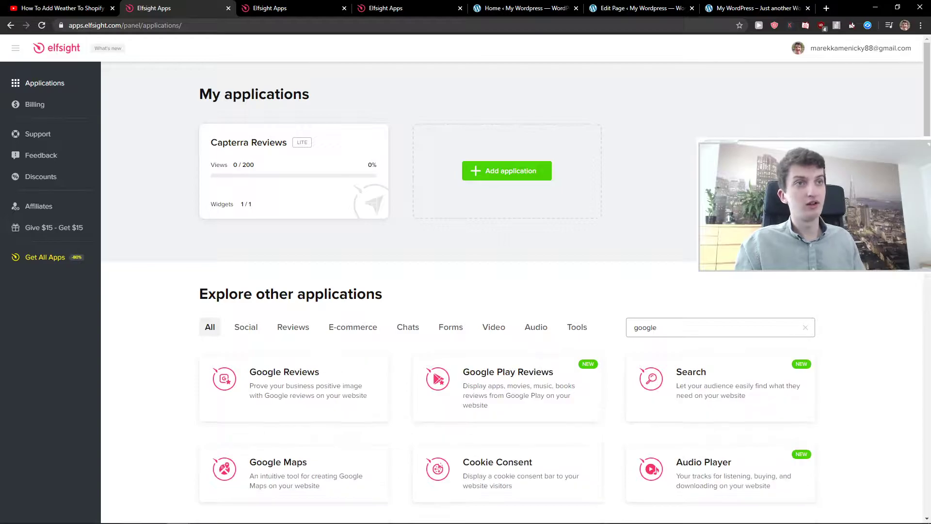
scroll(259, 301, down, 1)
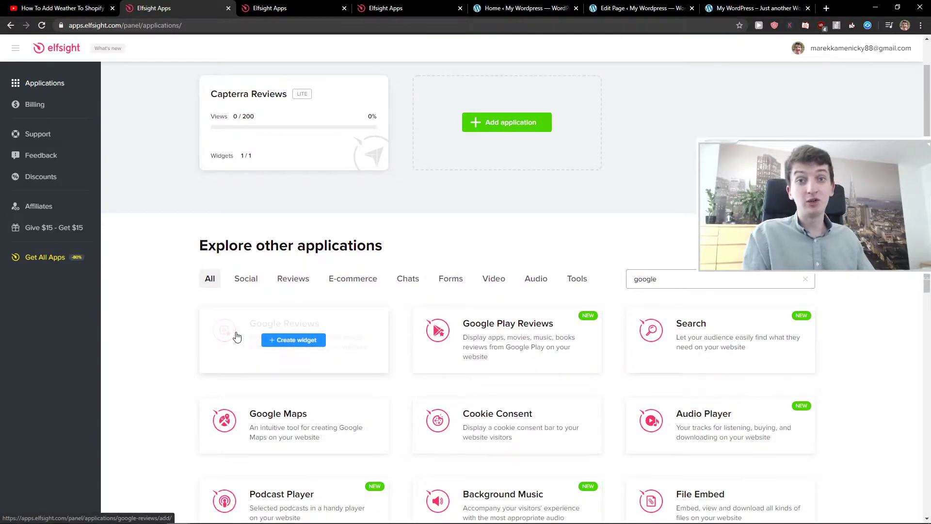
scroll(211, 334, down, 1)
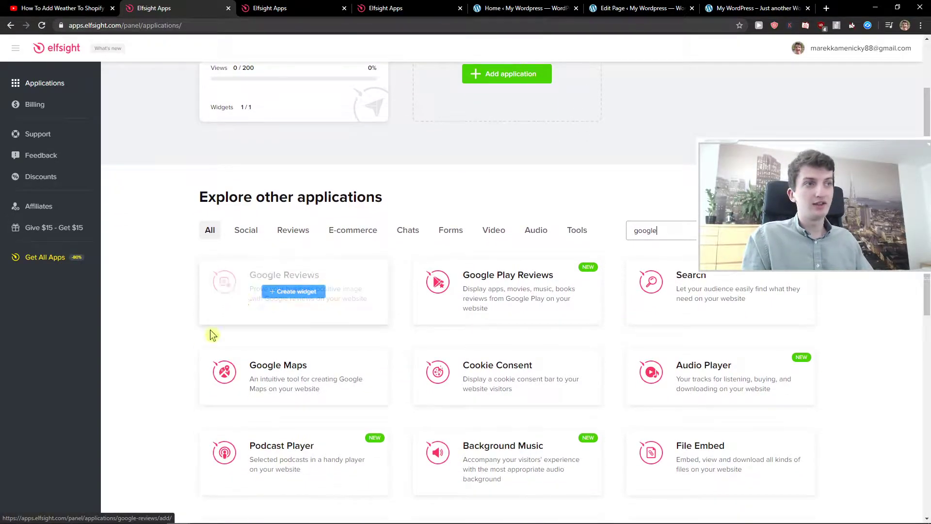
Create a Google Reviews widget, comparing Carousel, Grid and Slider before settling on the Reviews Widget template
click(252, 293)
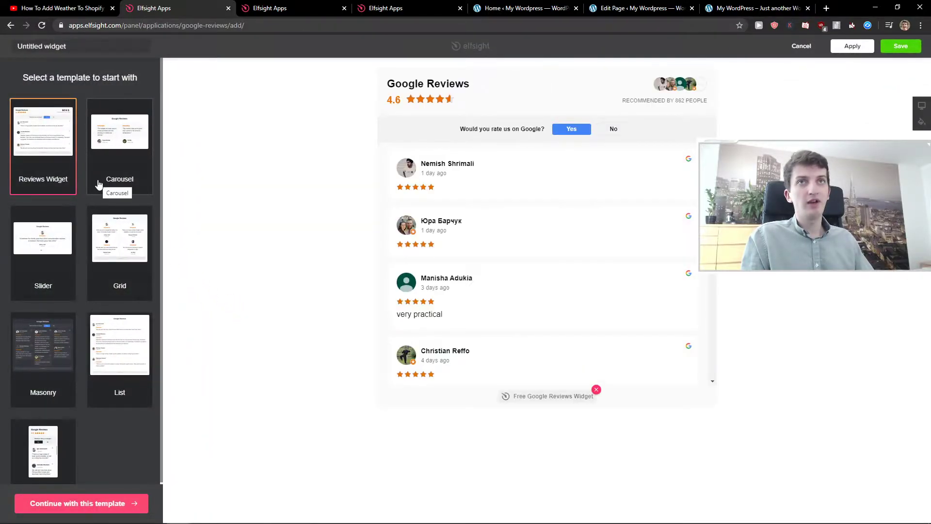
click(120, 191)
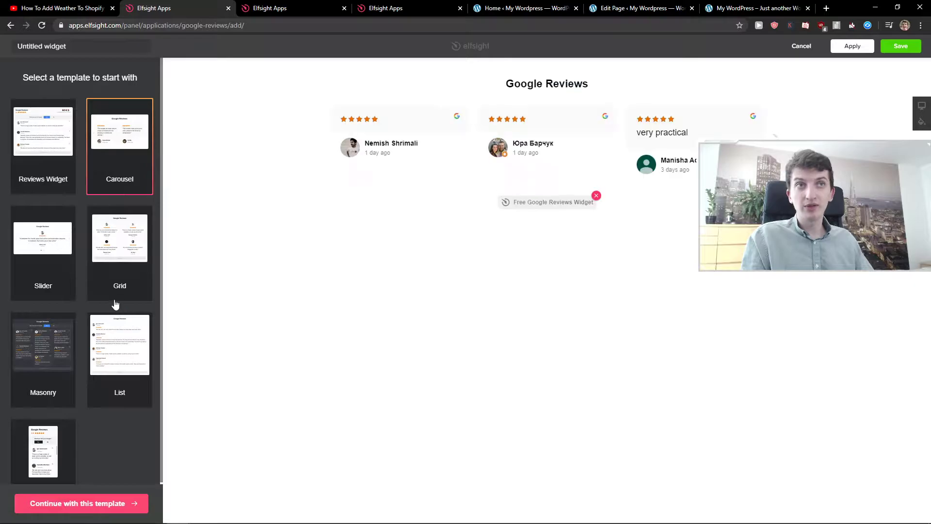
click(115, 298)
click(64, 297)
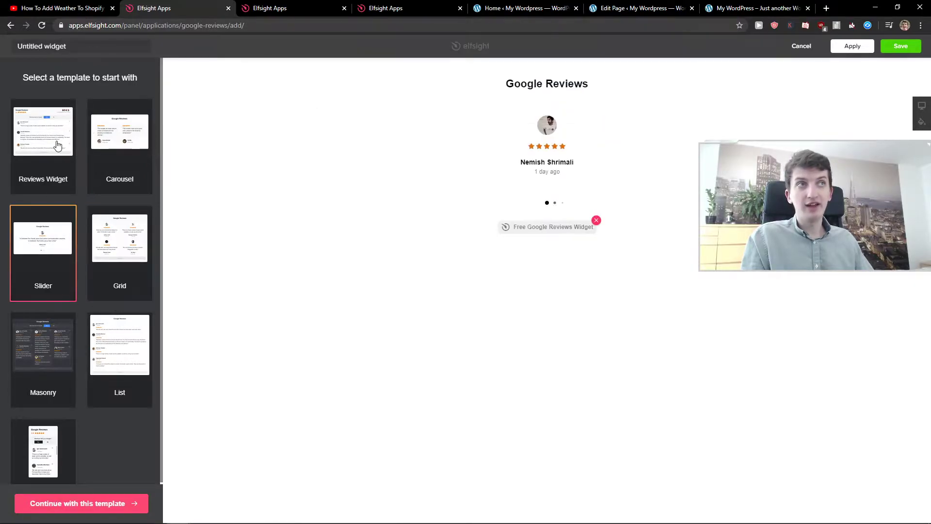
click(61, 172)
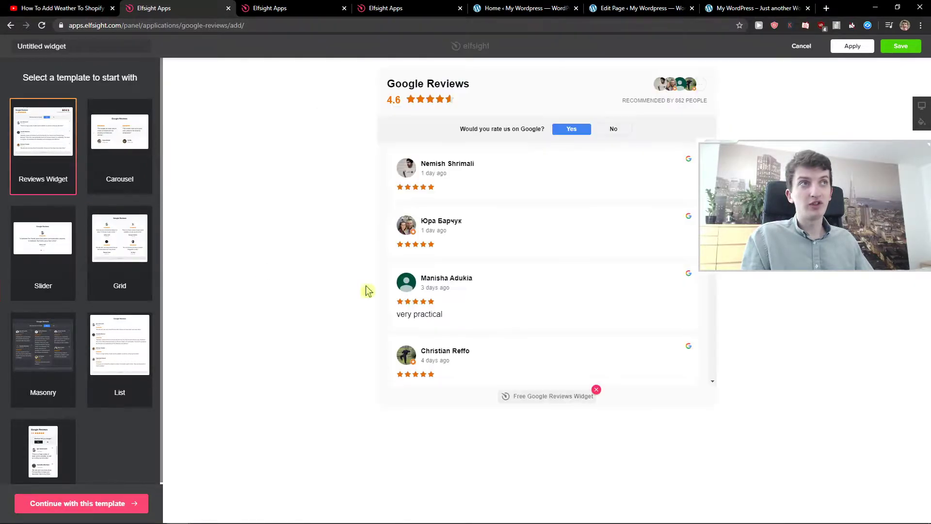
scroll(557, 222, down, 1)
scroll(590, 214, up, 1)
scroll(589, 229, down, 2)
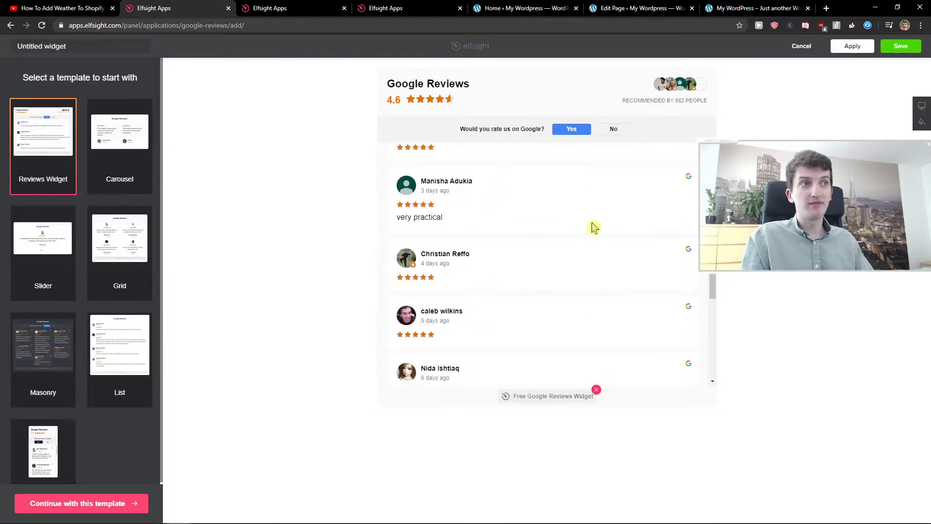
scroll(590, 228, up, 2)
Proceed with the Reviews Widget template and set its layout to Masonry after trying List
click(100, 503)
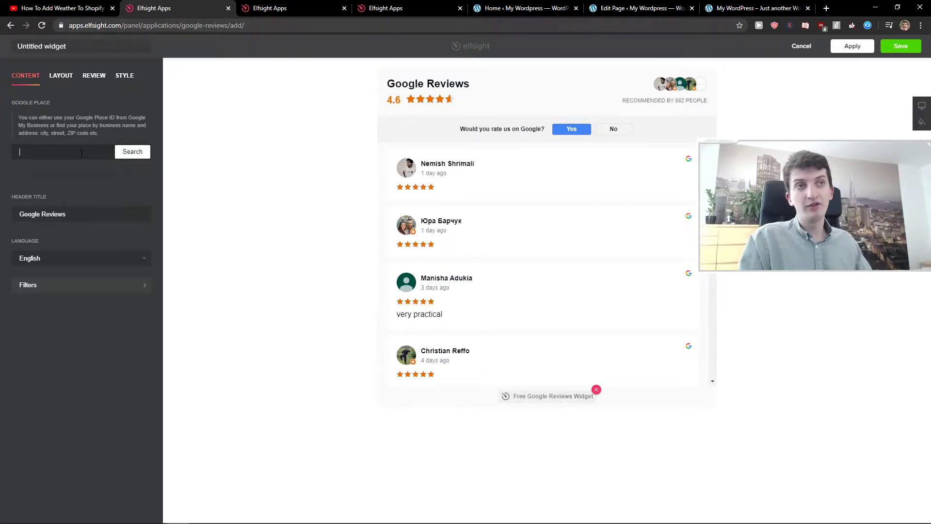
click(61, 75)
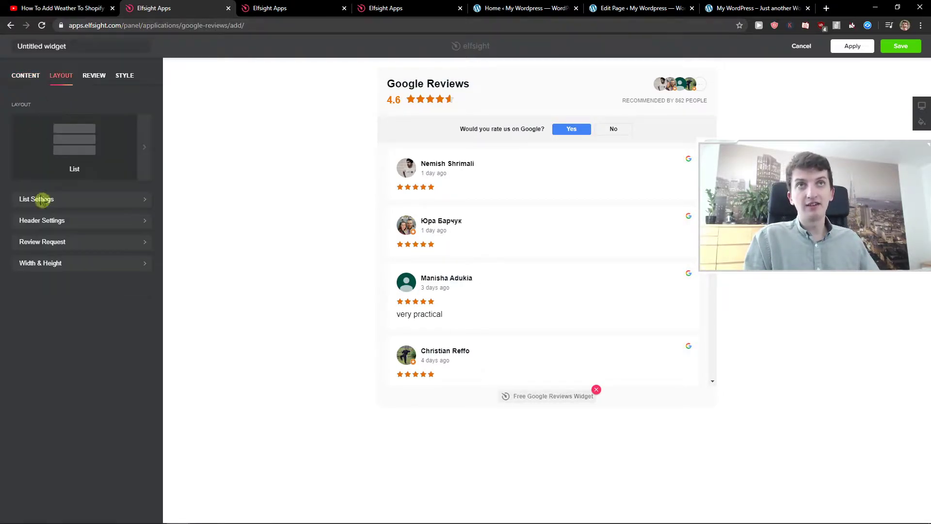
click(64, 167)
click(22, 198)
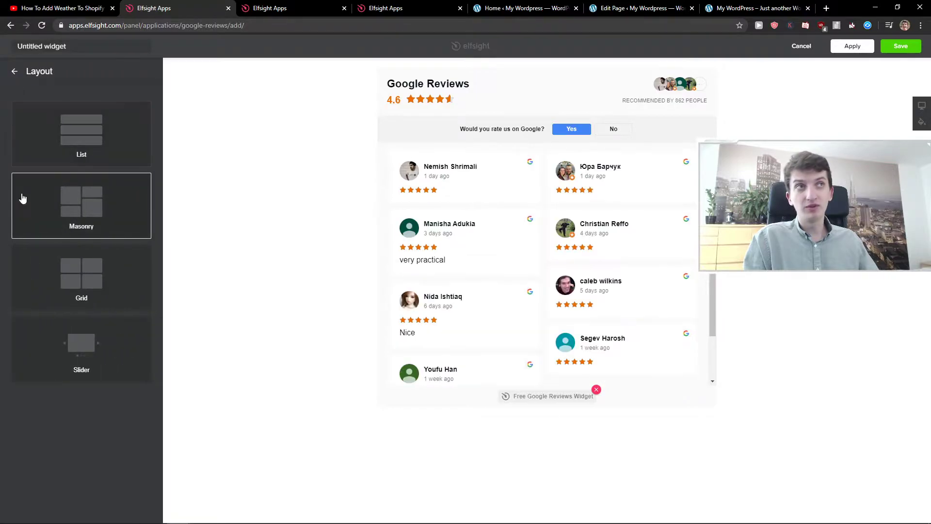
click(68, 162)
click(58, 196)
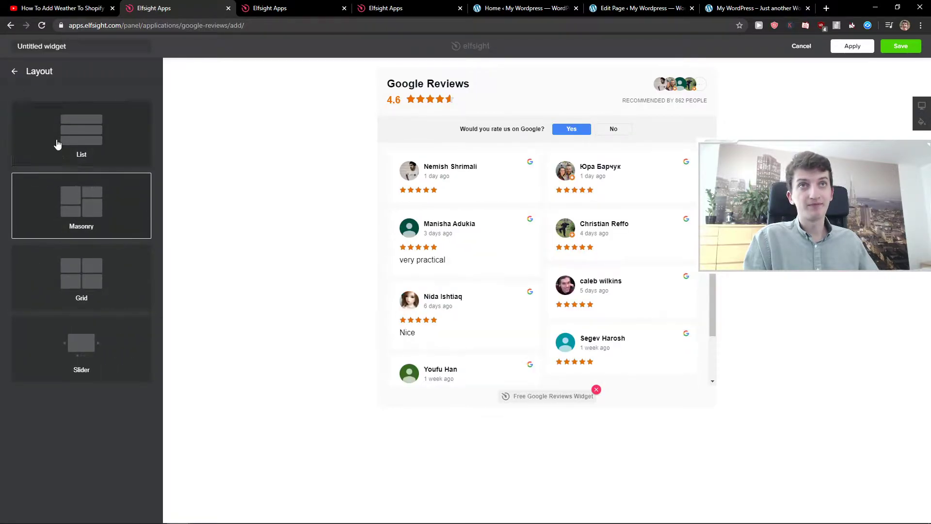
click(13, 70)
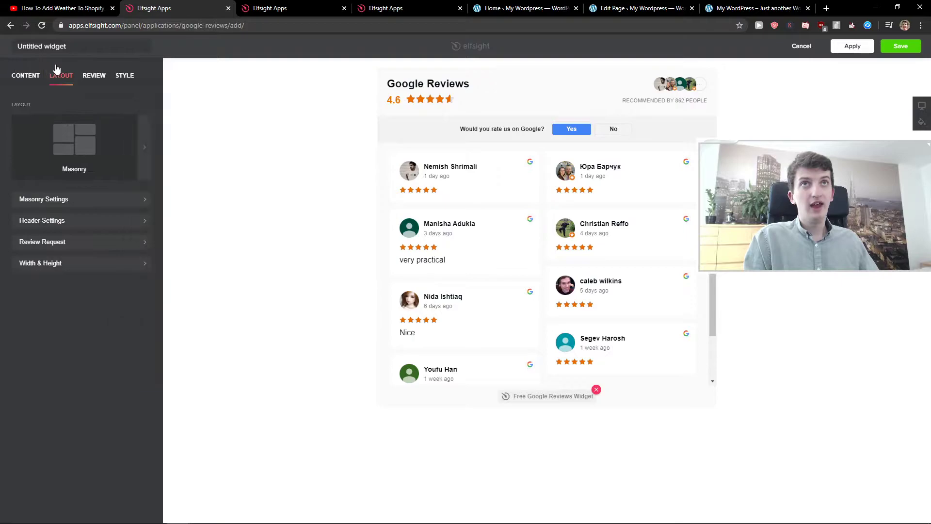
Keep the Classic review template and move on to the widget's style settings
click(86, 77)
click(125, 153)
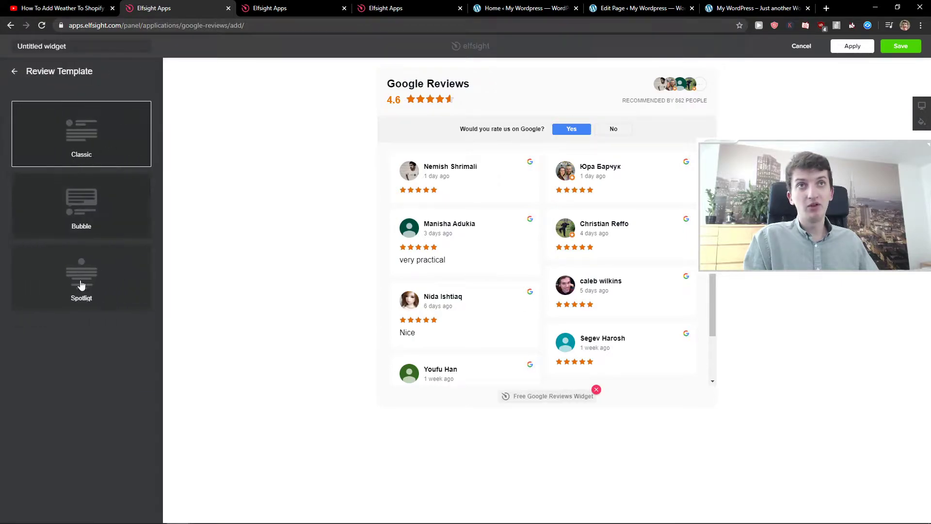
click(31, 79)
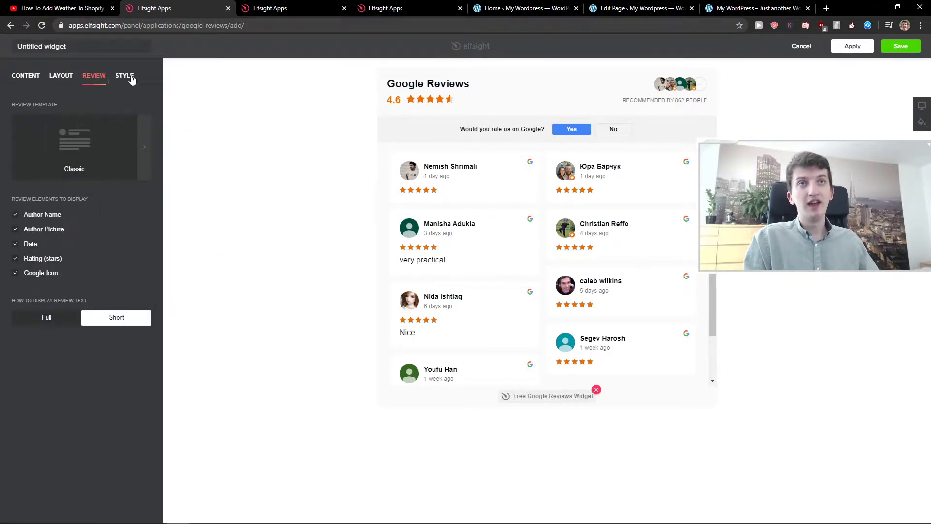
click(132, 78)
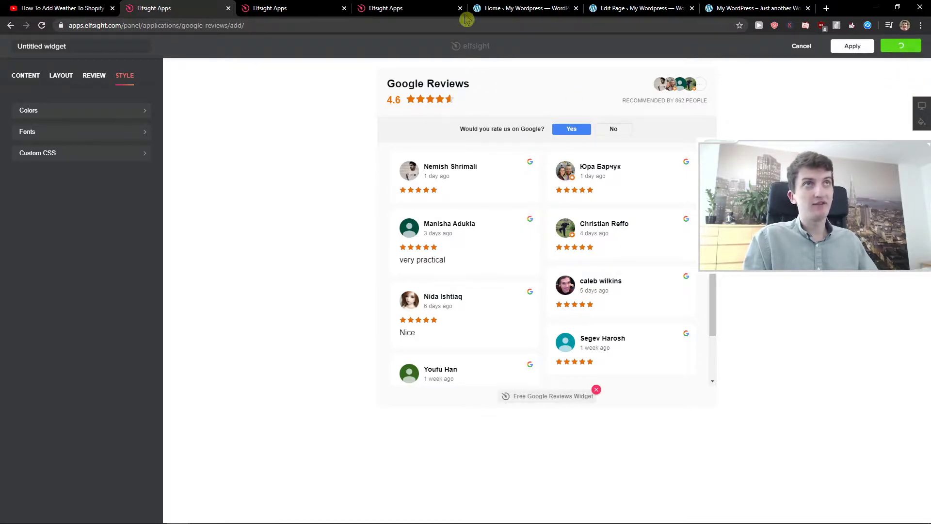
View the All Apps Pack pricing plans, then return to the widget's embed code dialog
click(429, 9)
click(291, 9)
scroll(466, 291, down, 2)
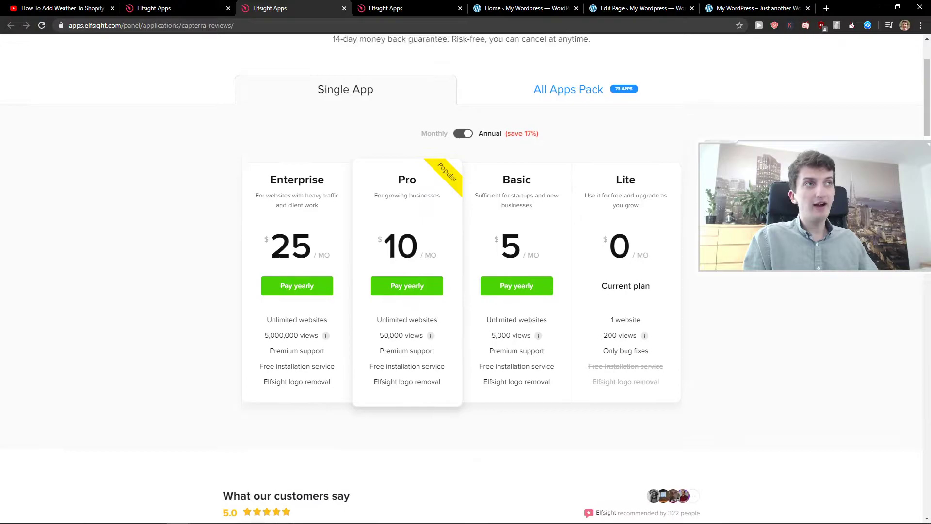
scroll(466, 291, up, 1)
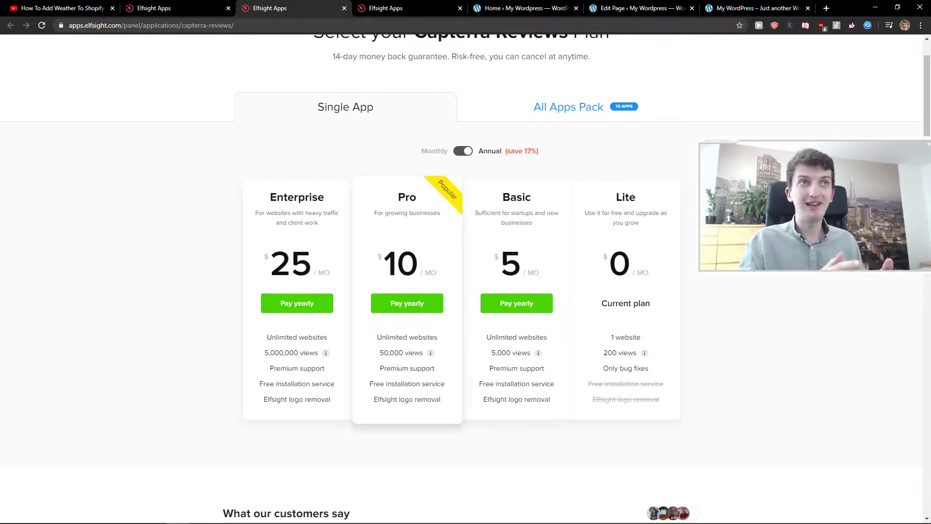
click(568, 120)
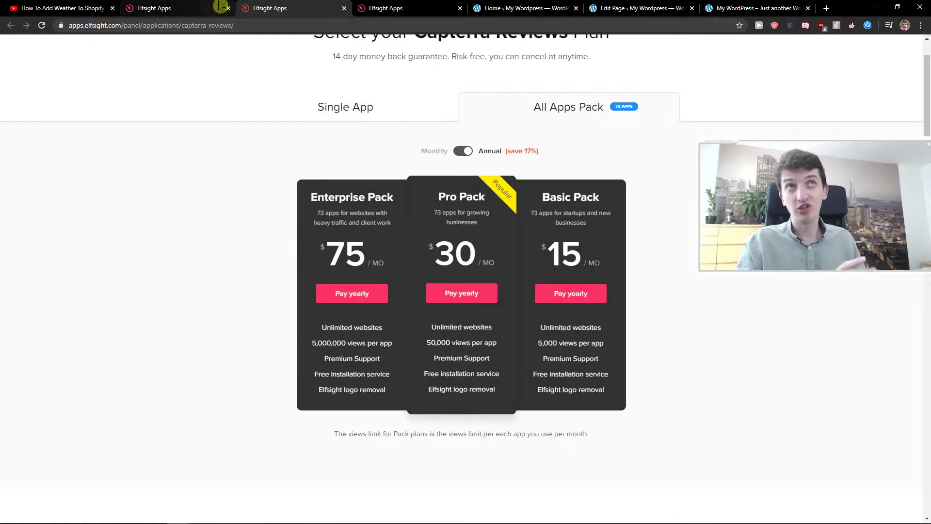
click(196, 8)
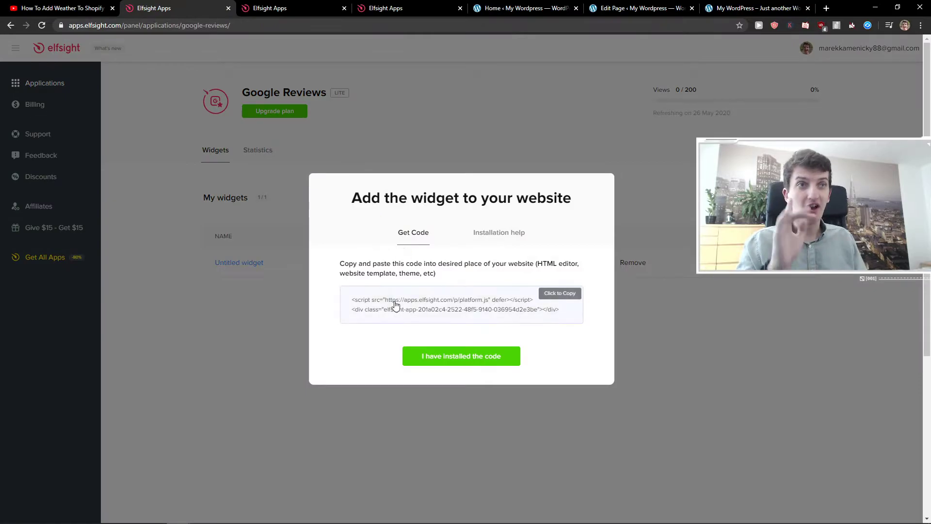
From the WordPress dashboard's Pages list, open the Home page editor in a new tab
click(520, 8)
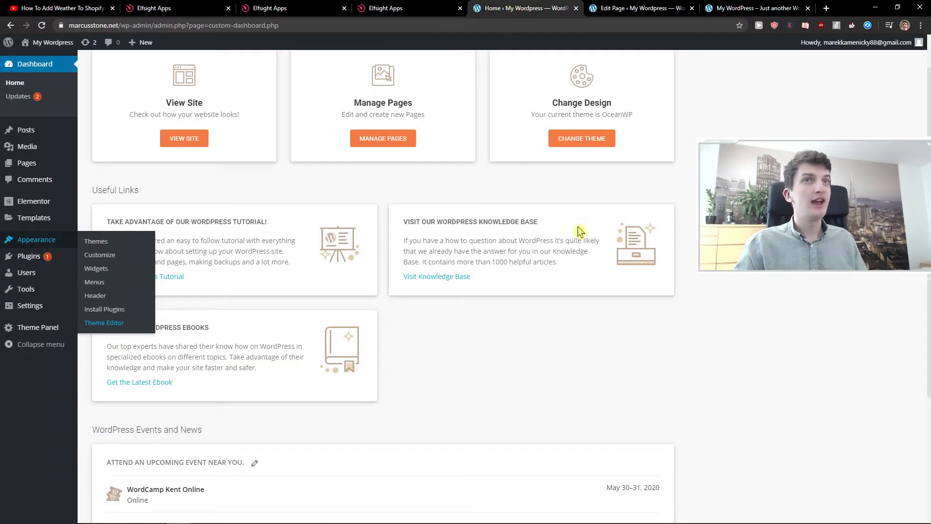
scroll(202, 51, up, 1)
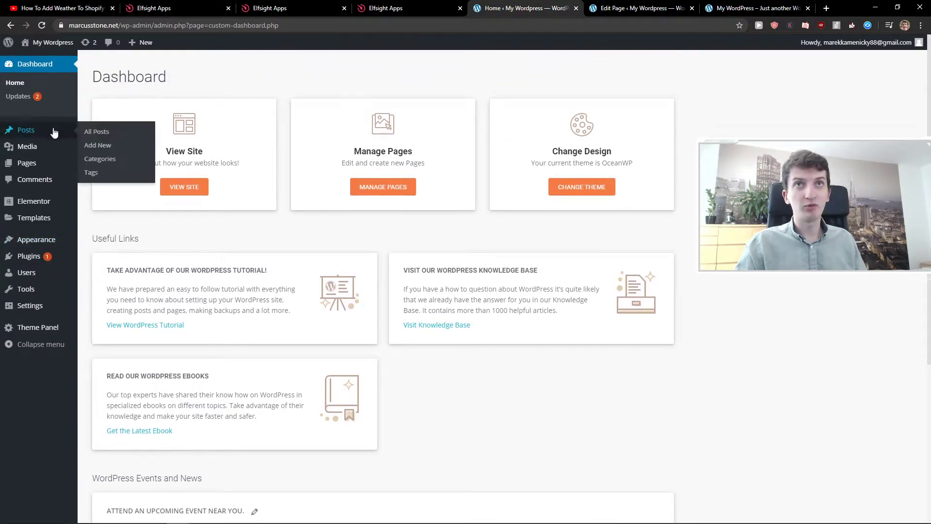
click(28, 167)
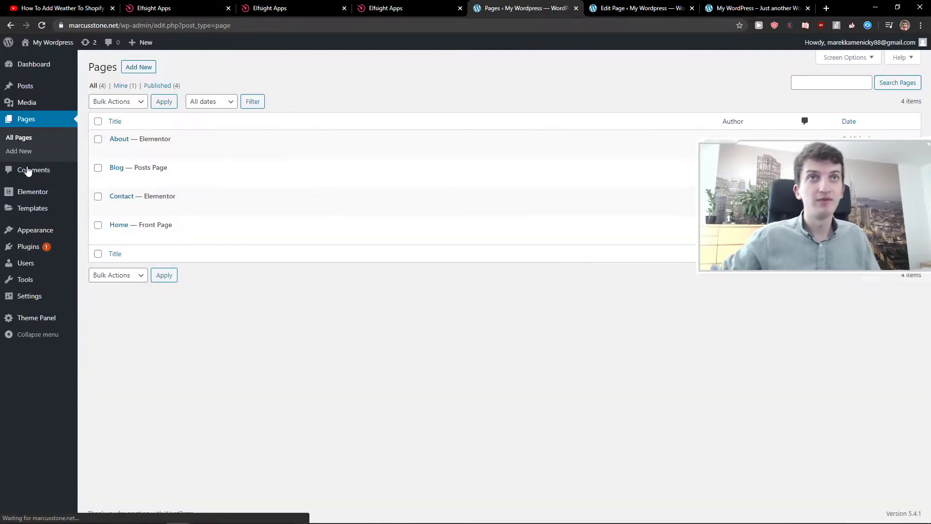
middle_click(117, 225)
Select the first image on the Home page and inspect its alignment and extra options
click(564, 8)
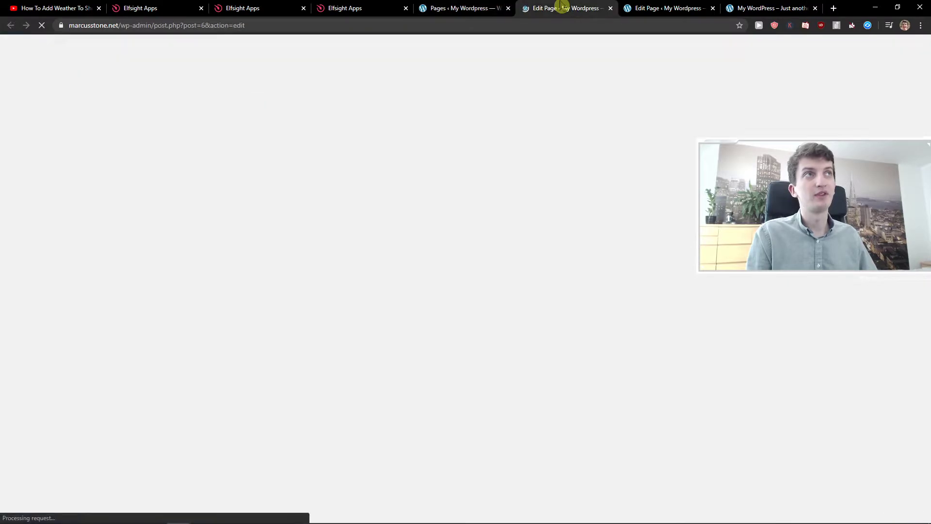
scroll(602, 284, down, 2)
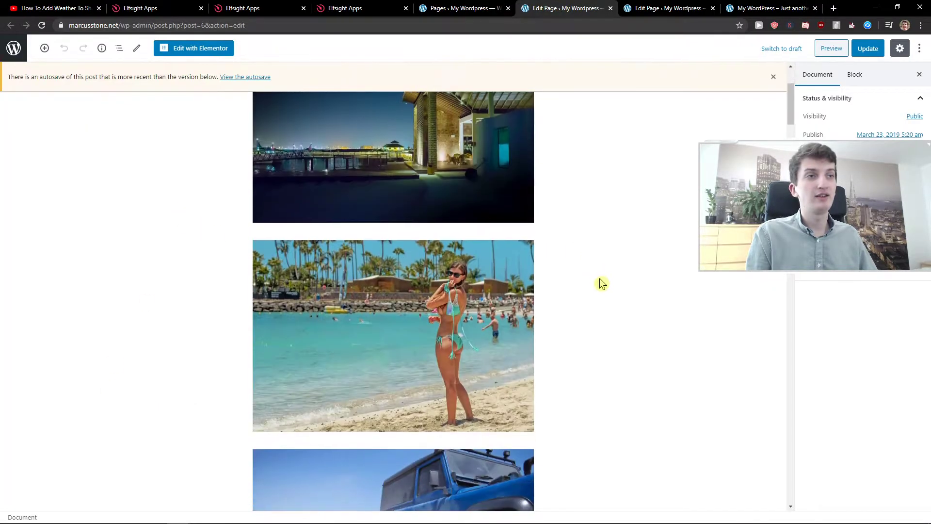
scroll(601, 285, up, 2)
click(406, 366)
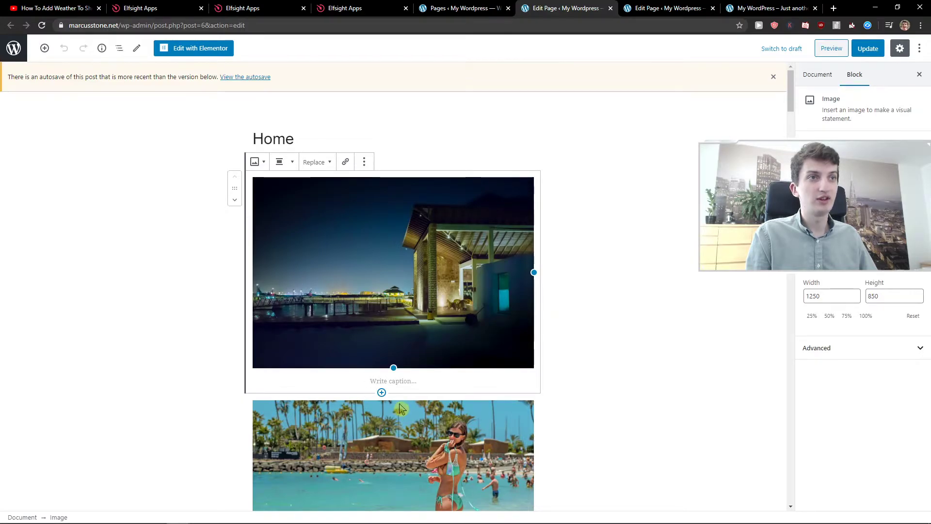
click(282, 170)
click(281, 168)
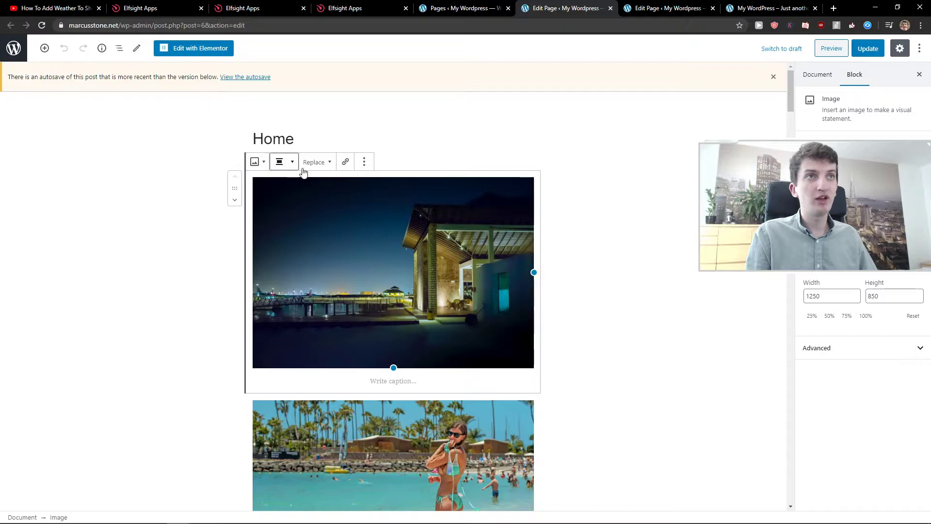
click(364, 162)
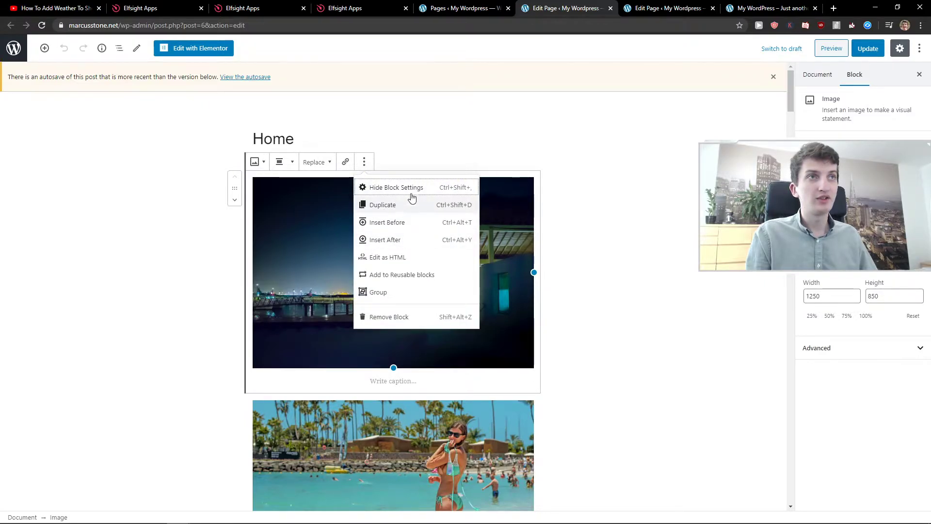
click(376, 368)
Insert a Custom HTML block below the image holding the pasted Elfsight embed code
click(382, 392)
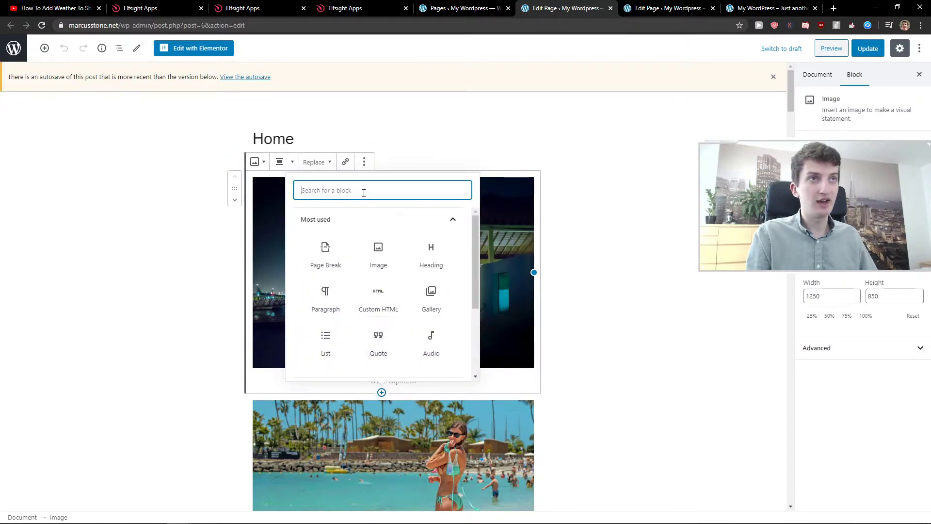
text(html)
click(334, 248)
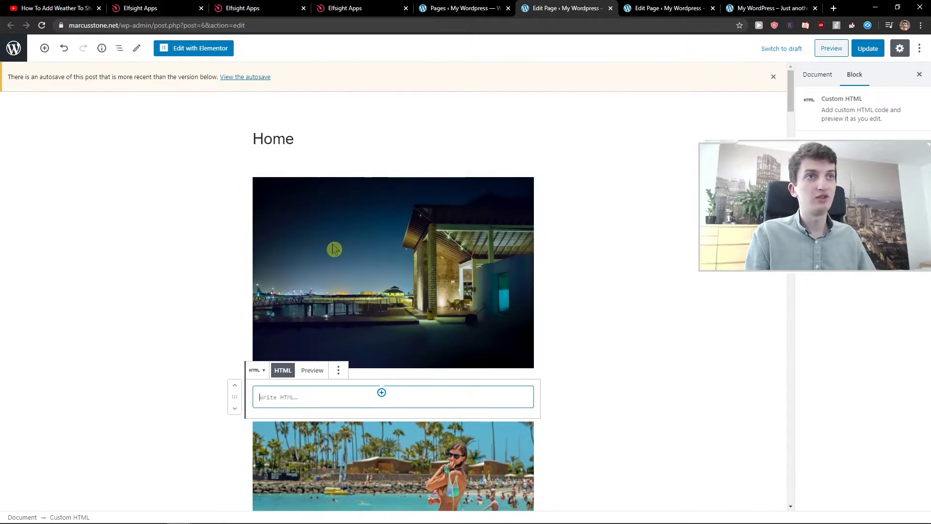
key(ctrl+v)
click(600, 413)
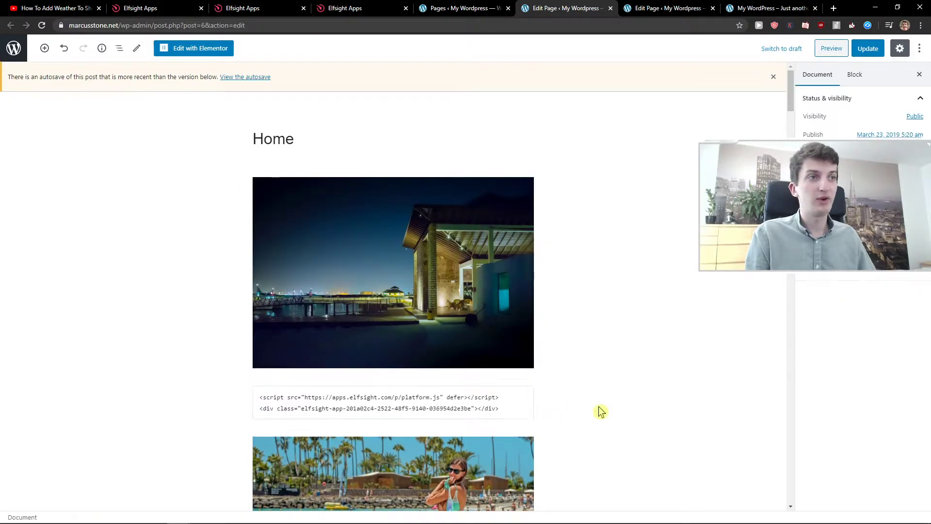
click(531, 411)
click(581, 409)
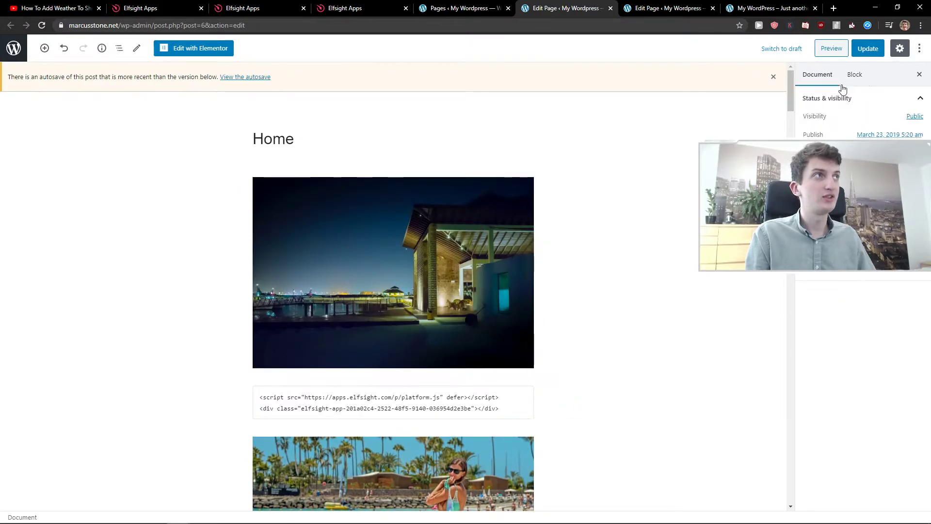
Update the Home page and preview it with the Google Reviews widget below the first image
click(866, 50)
click(828, 50)
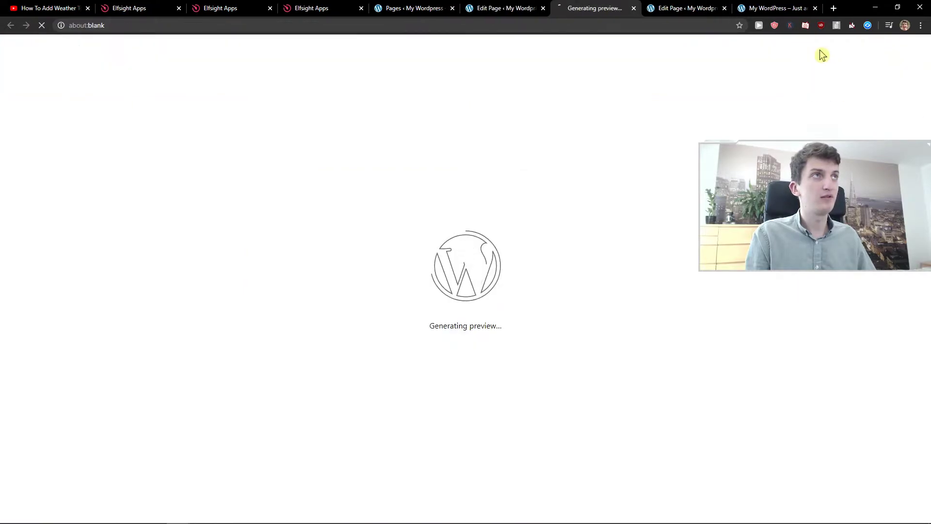
scroll(592, 131, down, 3)
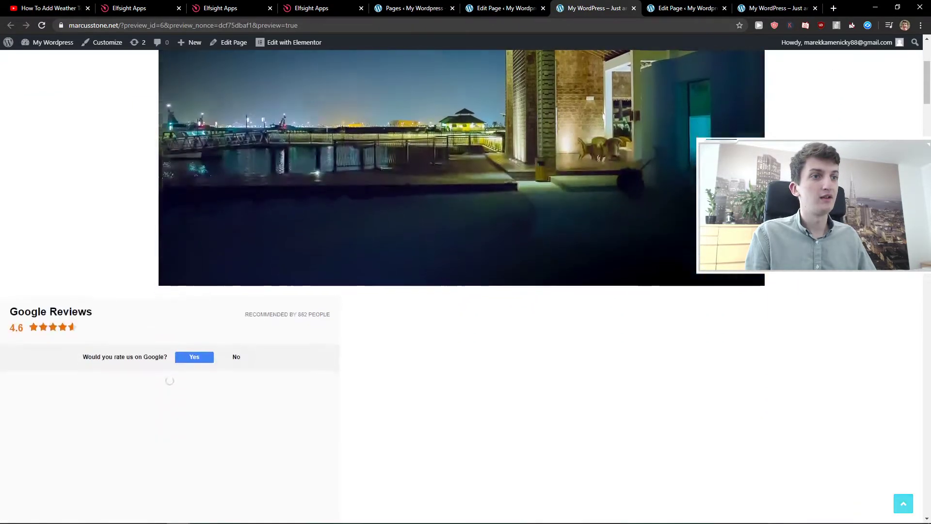
scroll(467, 291, down, 5)
scroll(146, 255, up, 5)
scroll(228, 277, down, 2)
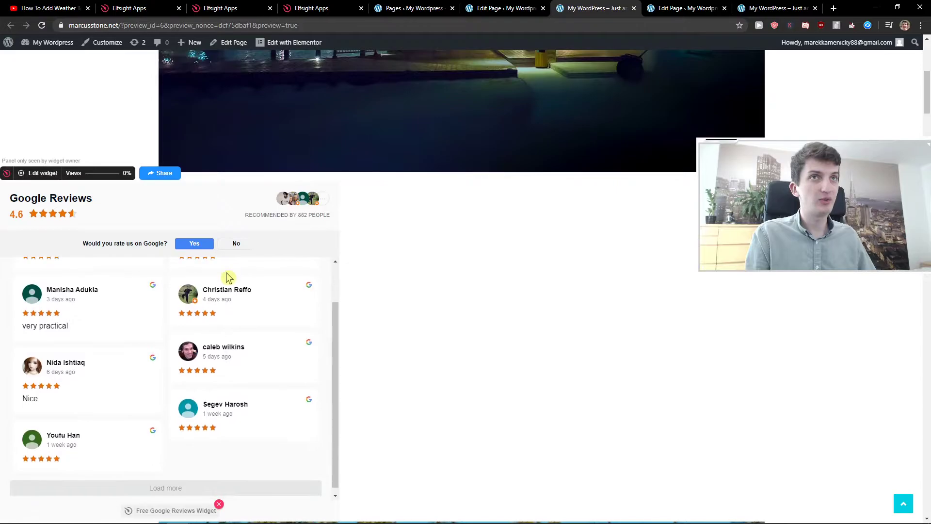
scroll(422, 316, down, 2)
scroll(416, 302, up, 1)
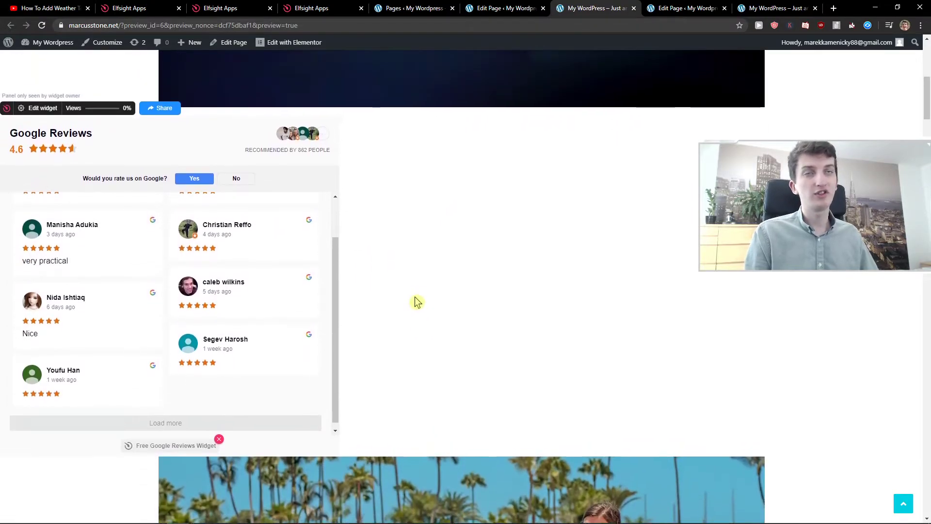
Wrap the widget's Custom HTML block in a Group block
click(506, 8)
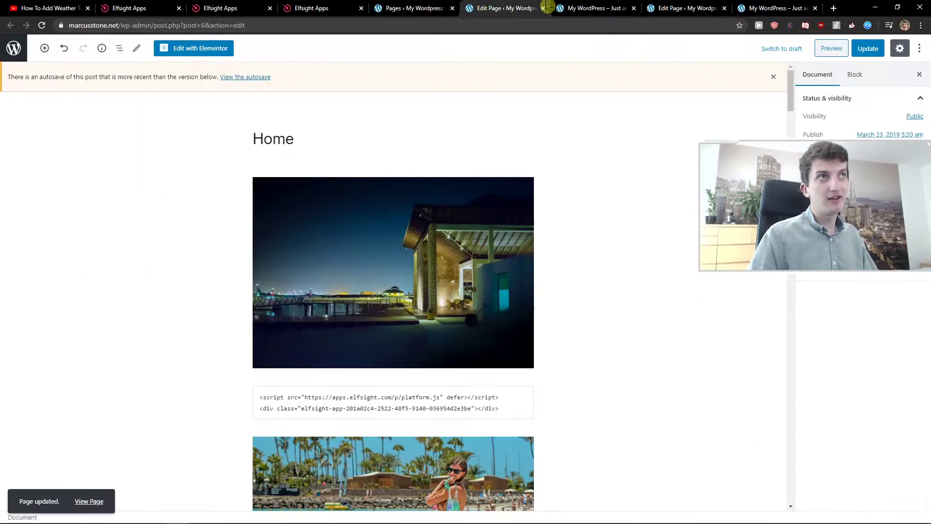
click(512, 396)
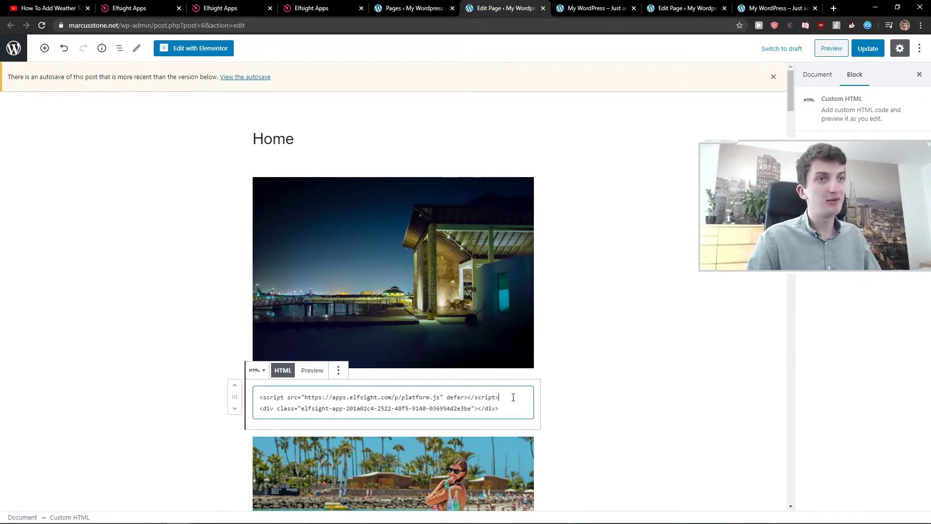
click(333, 372)
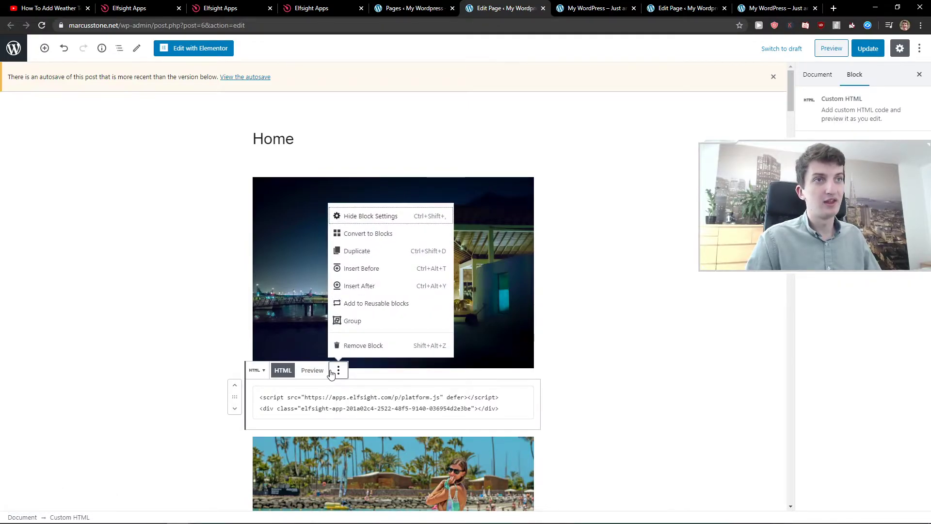
click(354, 320)
Add an insertion point above the widget block and browse the Common Blocks for a Table
click(308, 370)
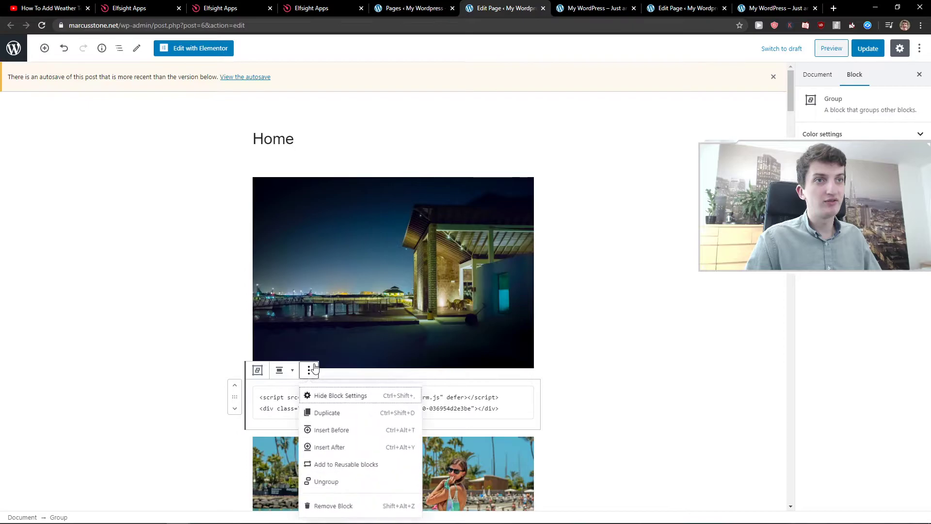
click(331, 431)
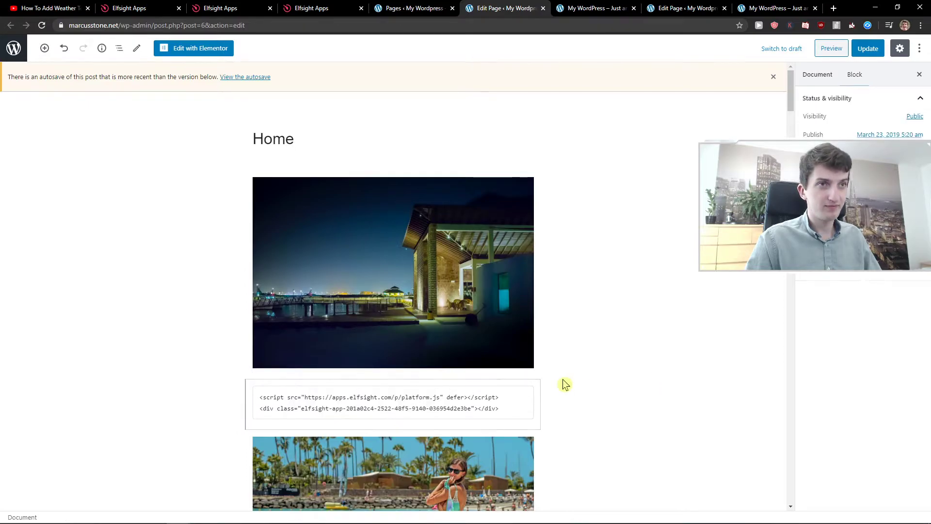
click(381, 377)
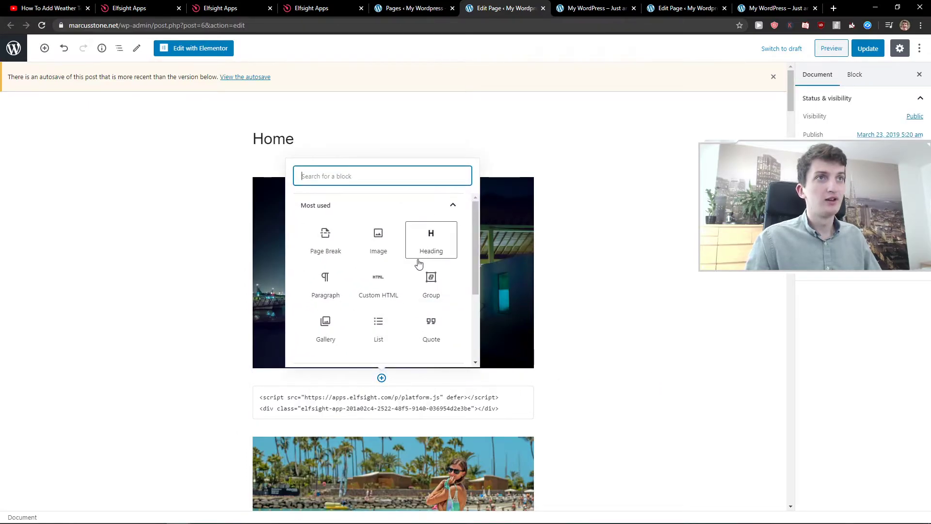
scroll(429, 271, down, 3)
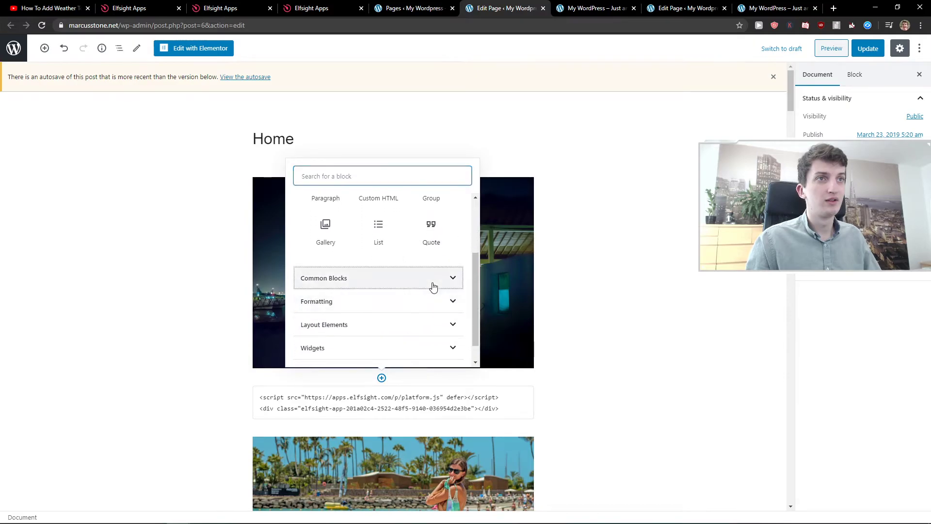
click(432, 280)
scroll(435, 327, down, 2)
scroll(434, 327, down, 2)
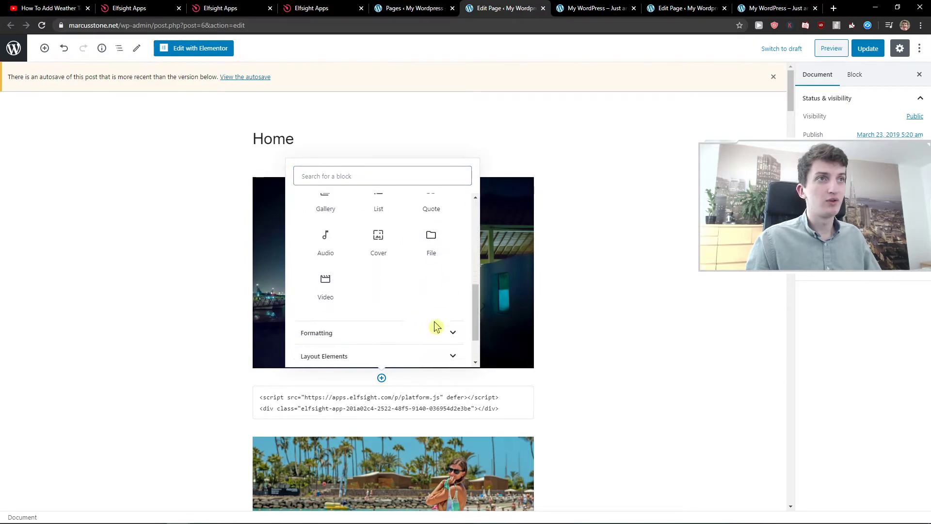
scroll(434, 330, down, 3)
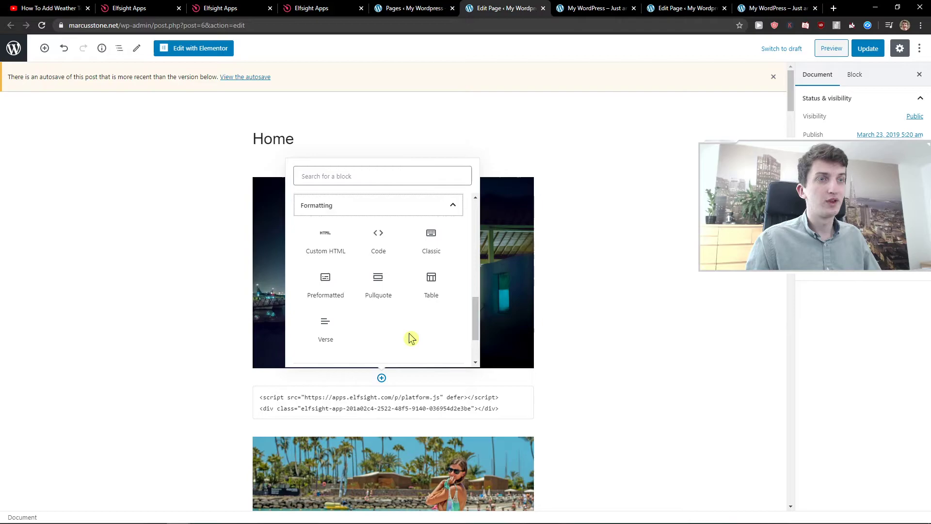
scroll(410, 334, down, 2)
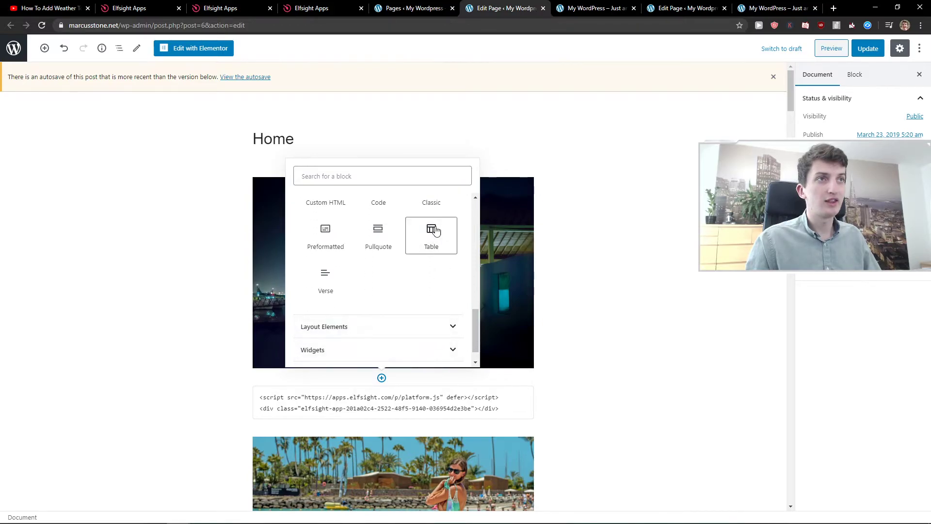
click(434, 251)
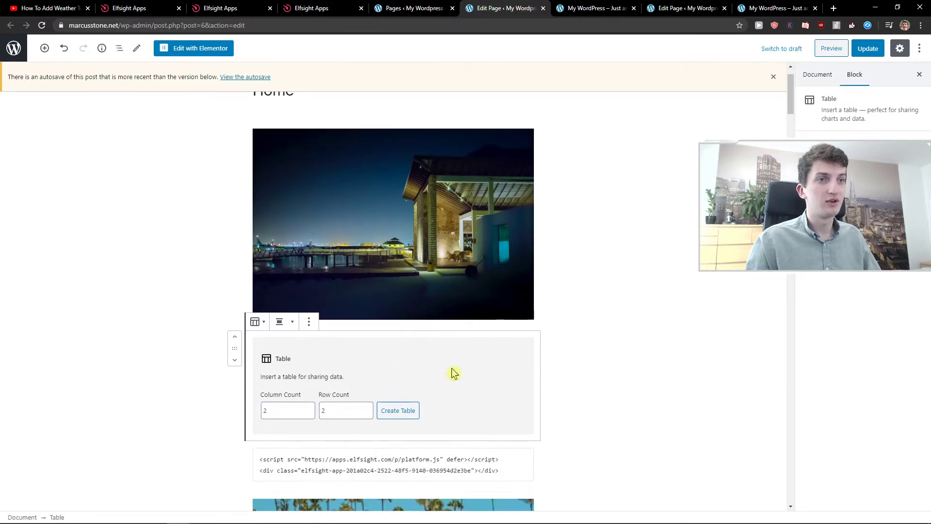
click(308, 322)
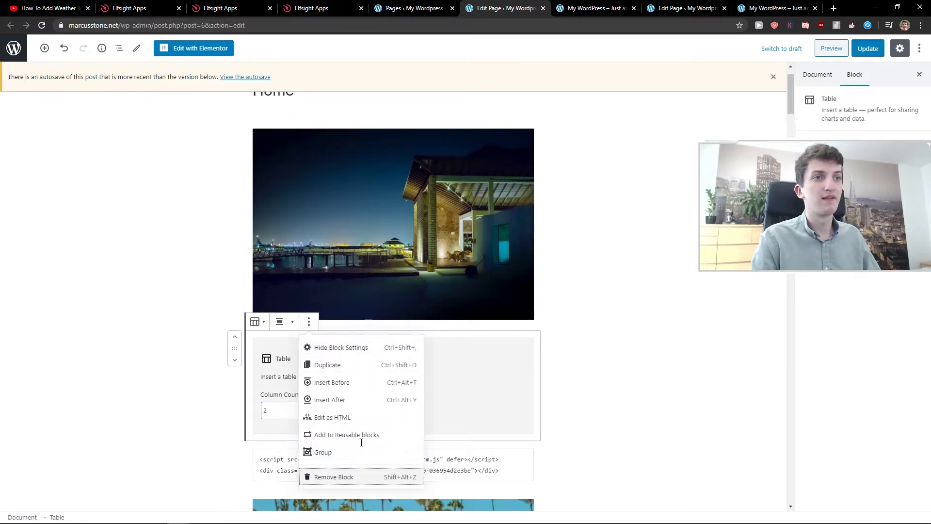
click(339, 477)
click(395, 336)
click(338, 322)
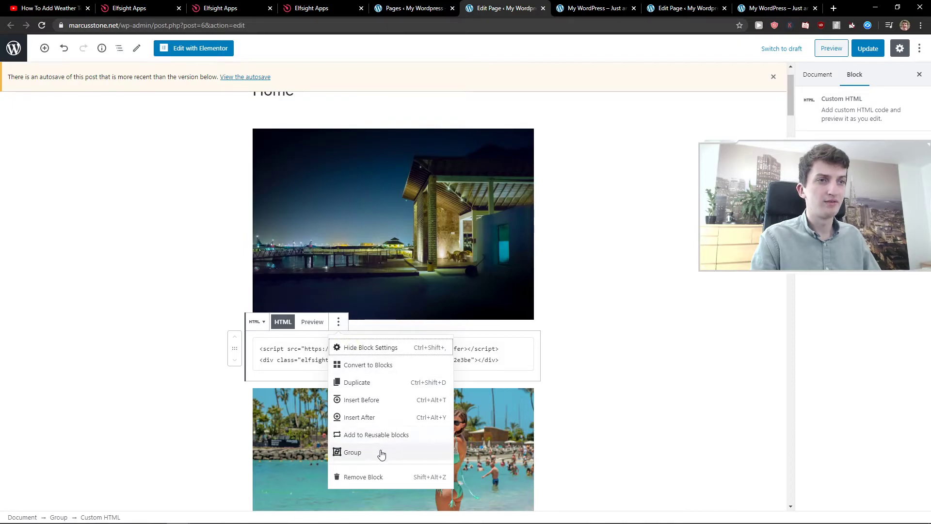
click(396, 364)
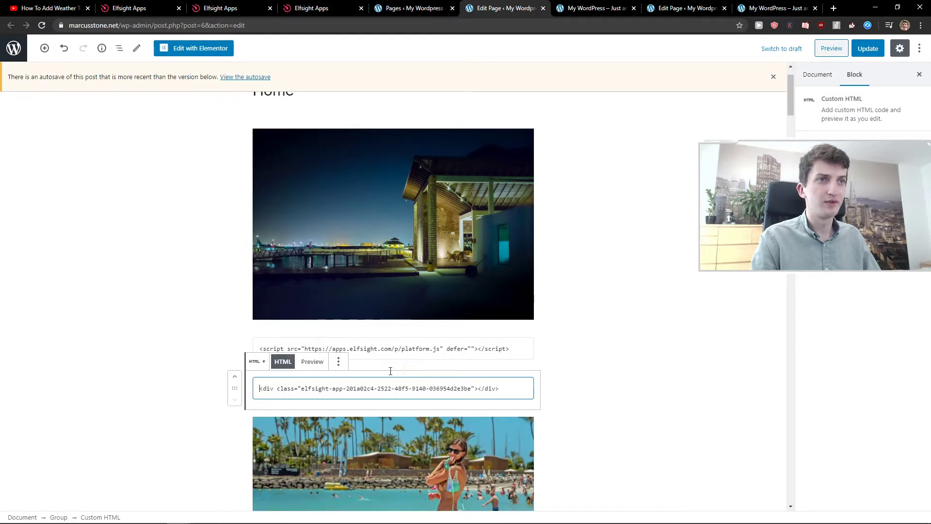
click(364, 349)
click(350, 388)
click(578, 366)
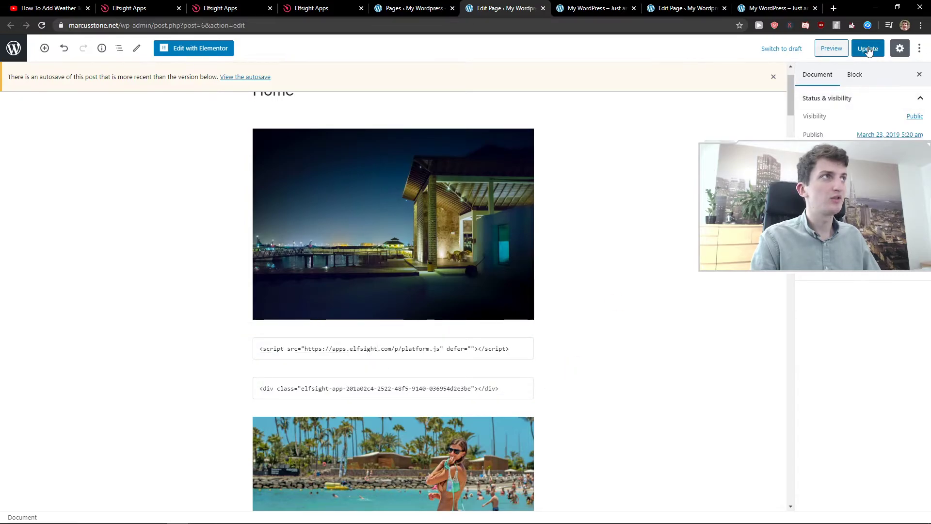
click(838, 49)
scroll(397, 272, down, 4)
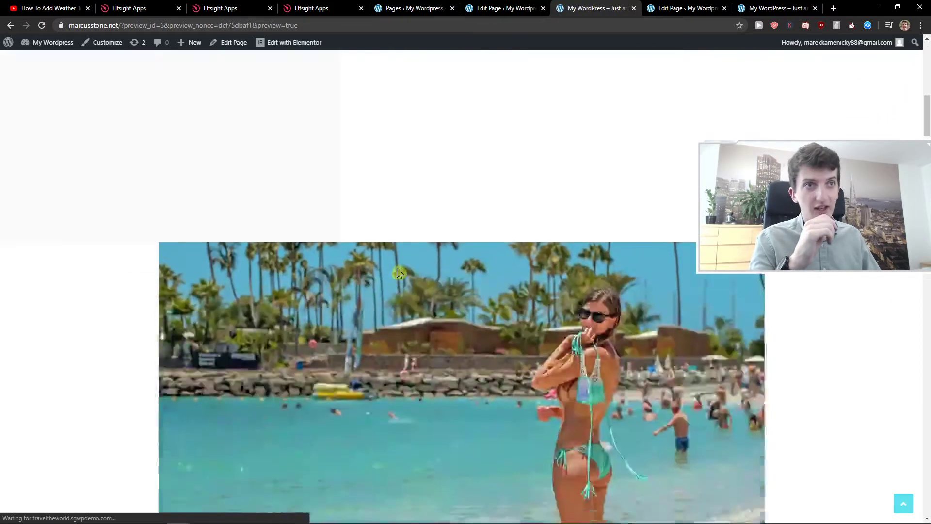
scroll(398, 272, down, 8)
scroll(397, 270, down, 5)
scroll(422, 248, up, 2)
scroll(443, 235, down, 1)
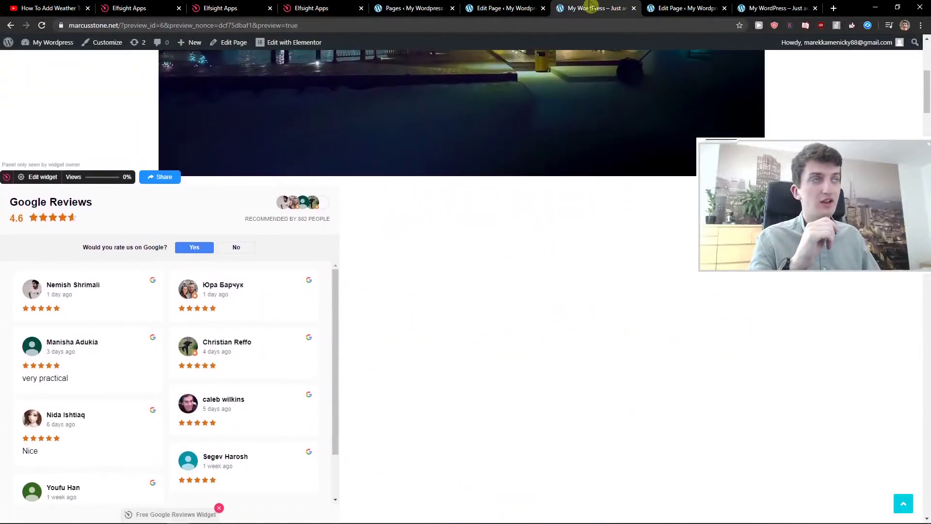
click(542, 8)
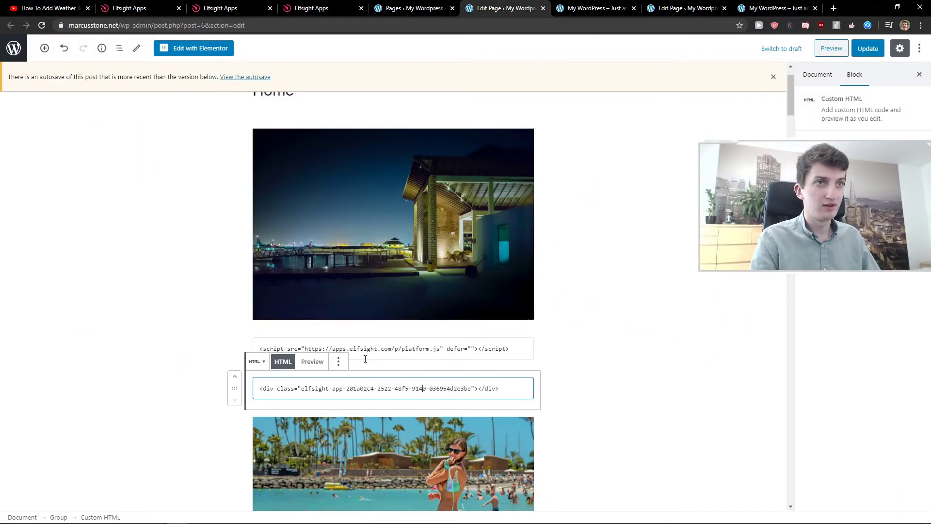
Inspect the widget code block's transform and more-options menus without changing it
click(338, 361)
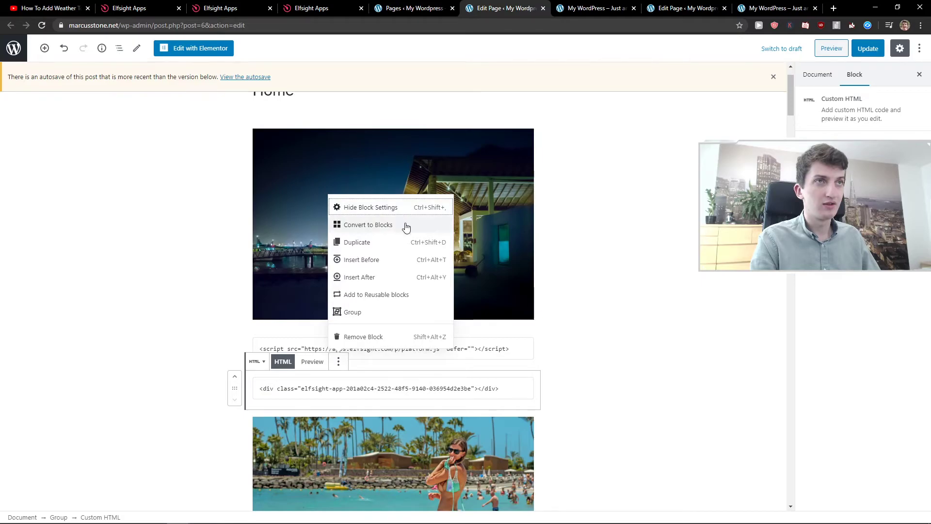
click(617, 315)
click(405, 376)
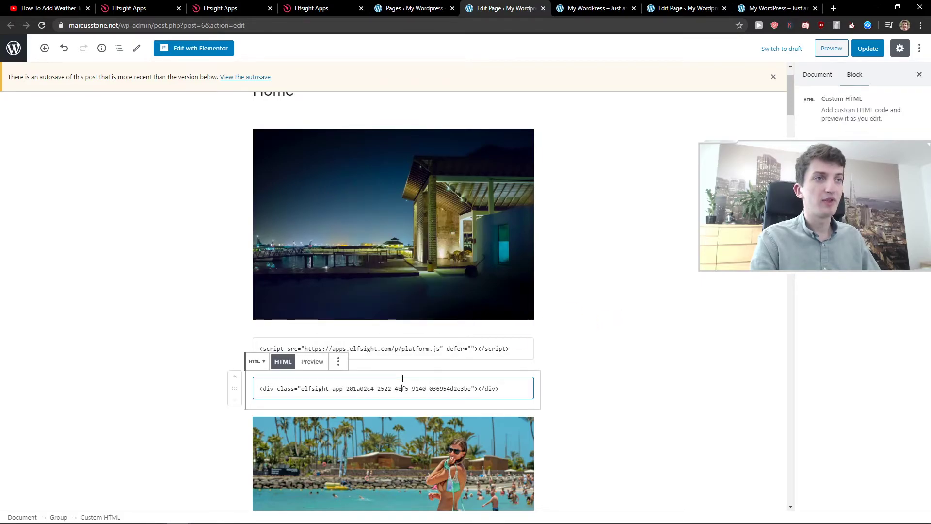
scroll(398, 376, down, 2)
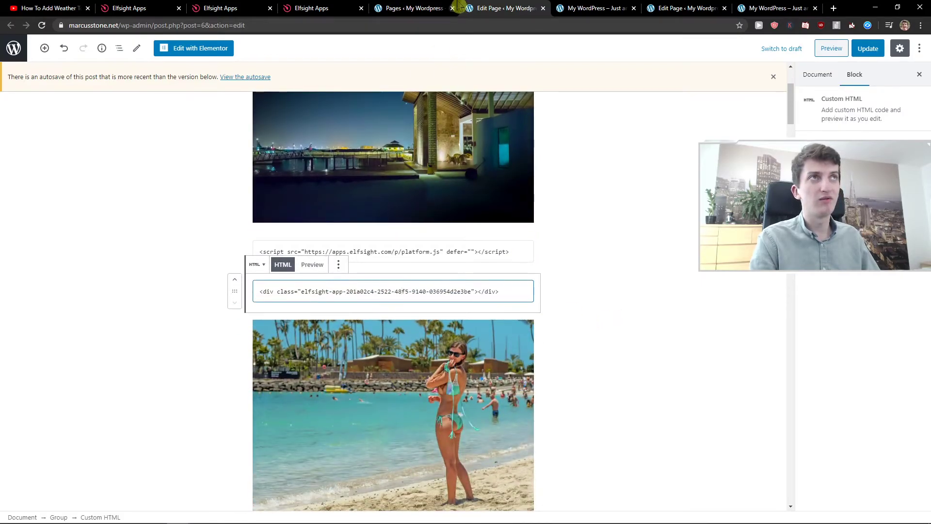
click(552, 306)
scroll(558, 309, down, 2)
scroll(293, 310, up, 2)
click(272, 291)
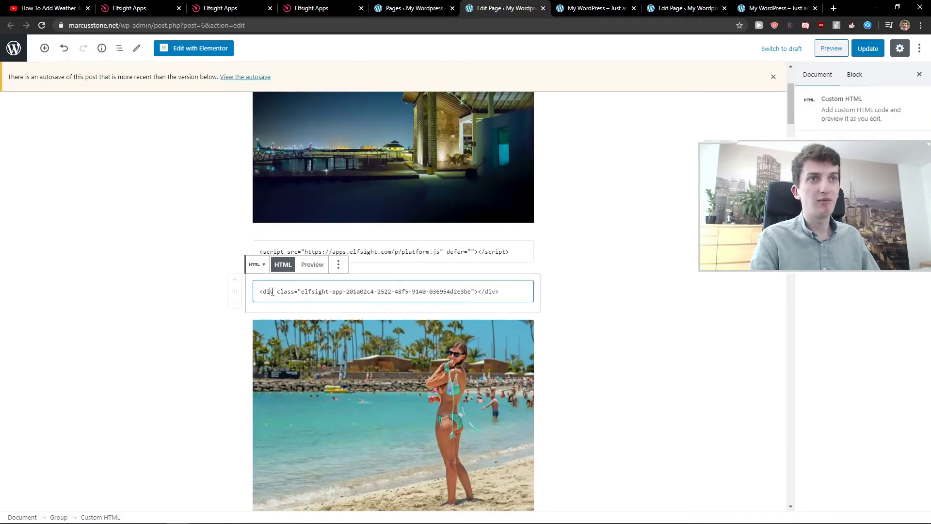
click(255, 266)
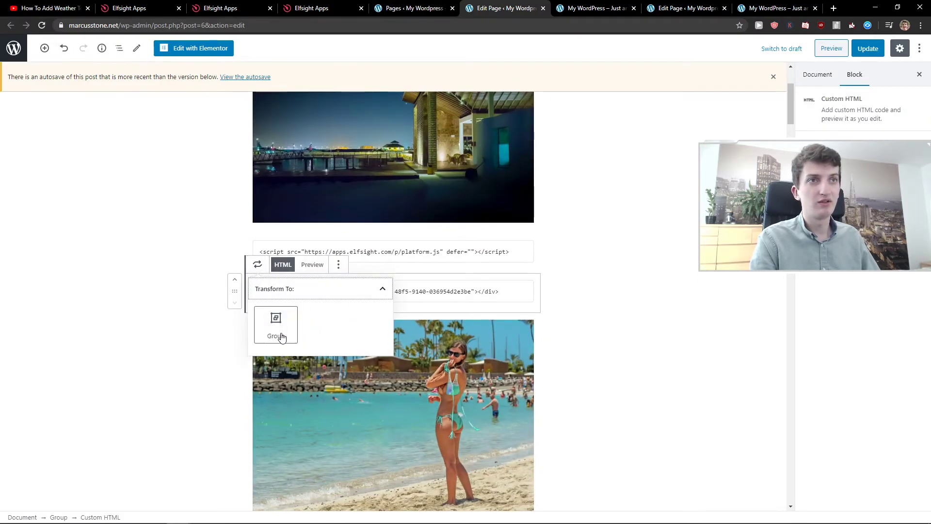
click(339, 266)
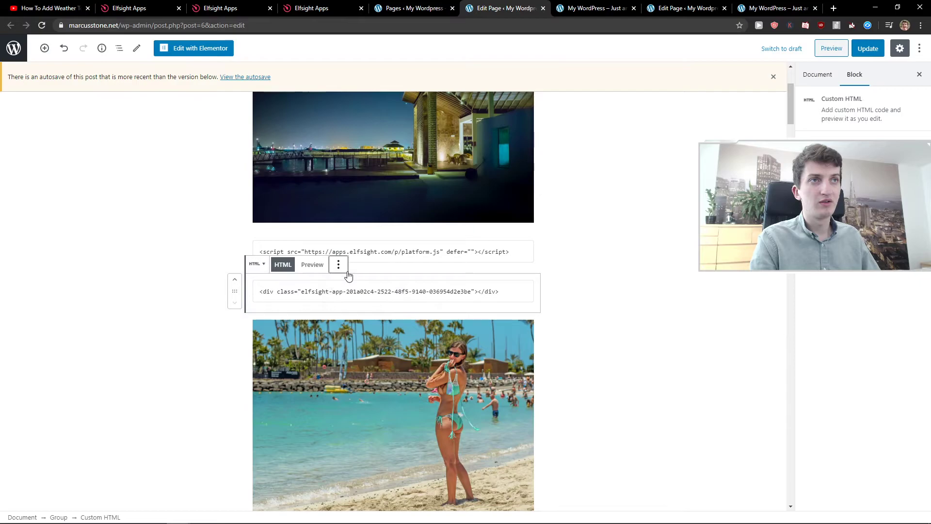
click(385, 268)
click(375, 240)
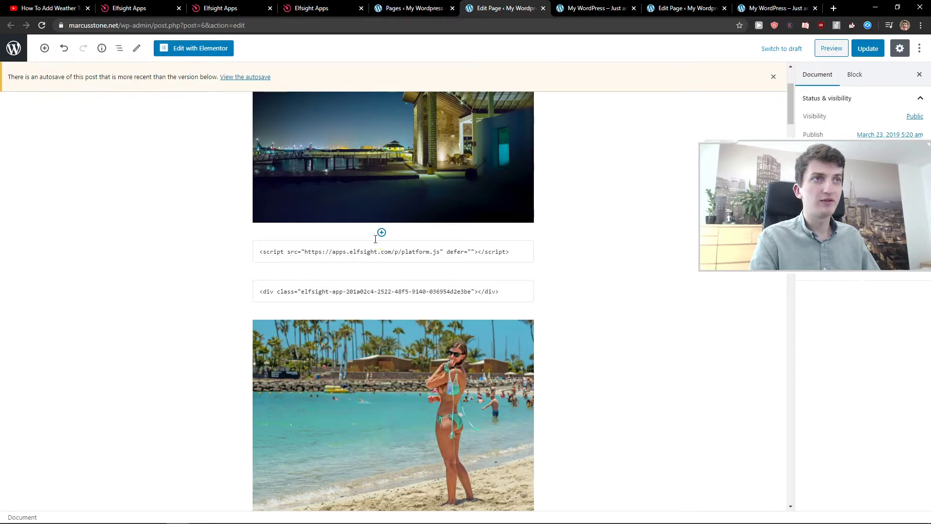
Start inserting a block between the two code blocks and expand the Layout Elements category
click(381, 272)
scroll(376, 357, down, 2)
scroll(376, 370, down, 2)
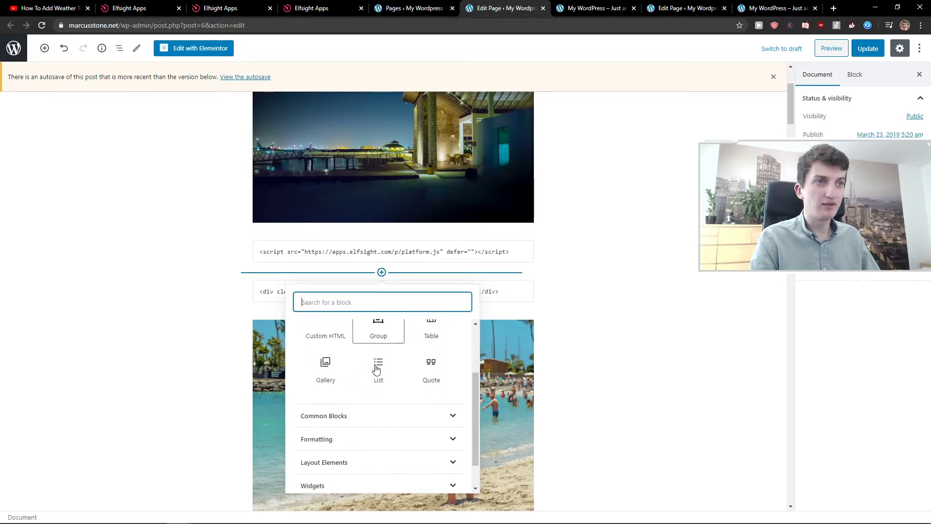
scroll(367, 436, down, 2)
click(368, 430)
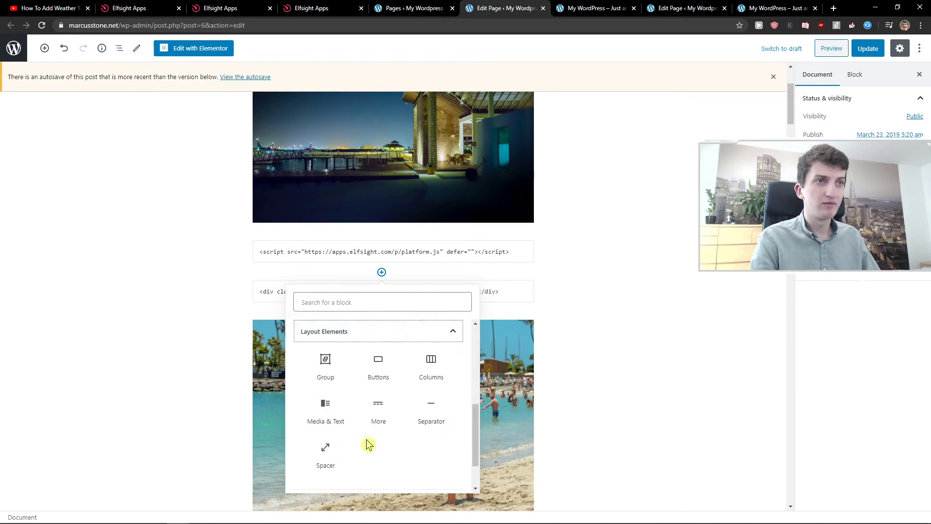
scroll(430, 337, down, 1)
scroll(430, 349, up, 1)
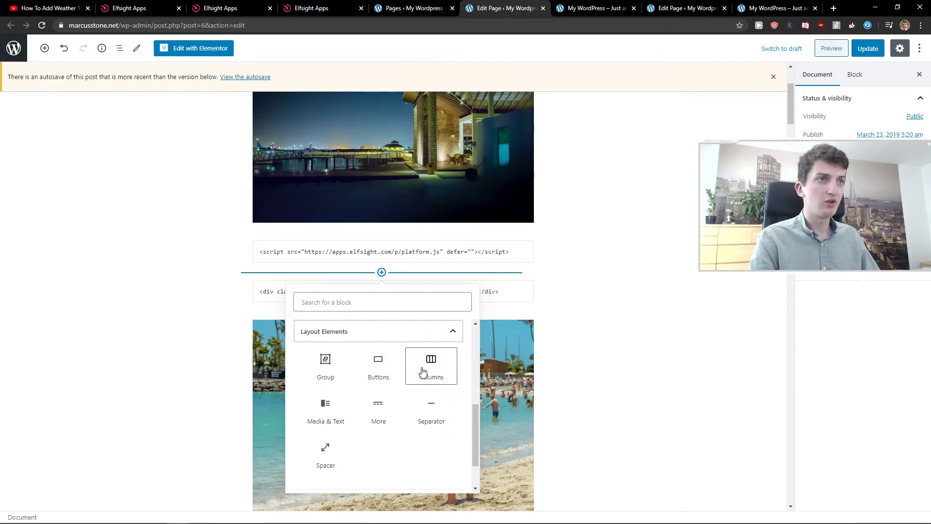
Add a three-equal-columns block and move the Elfsight widget code into its middle column
click(431, 360)
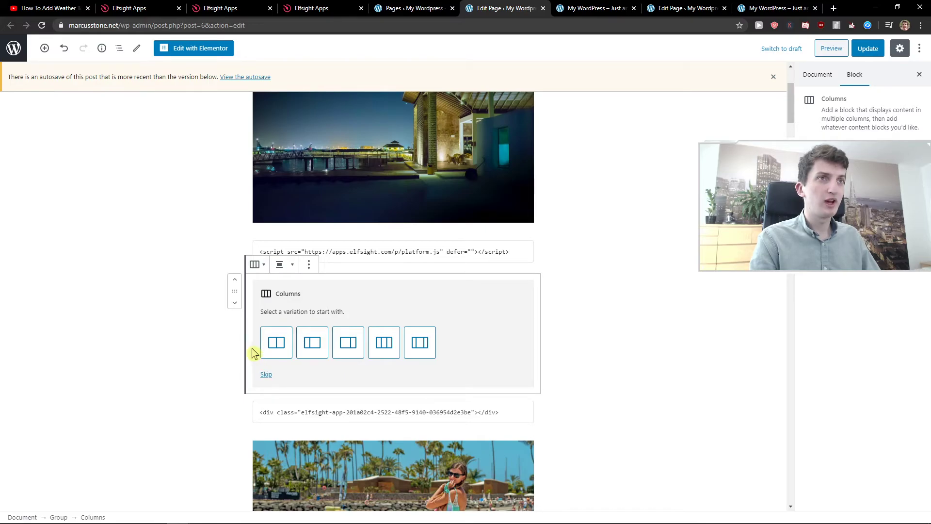
click(382, 346)
click(386, 329)
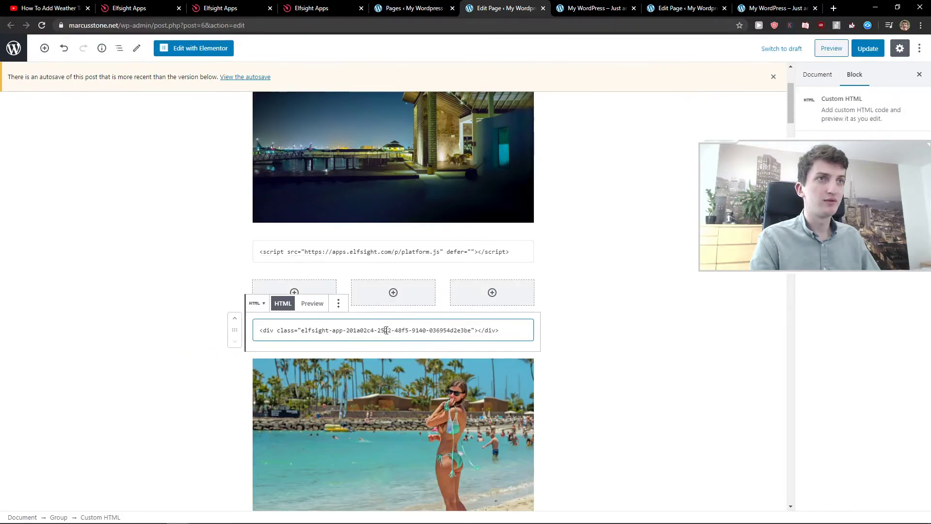
drag(233, 329, 374, 293)
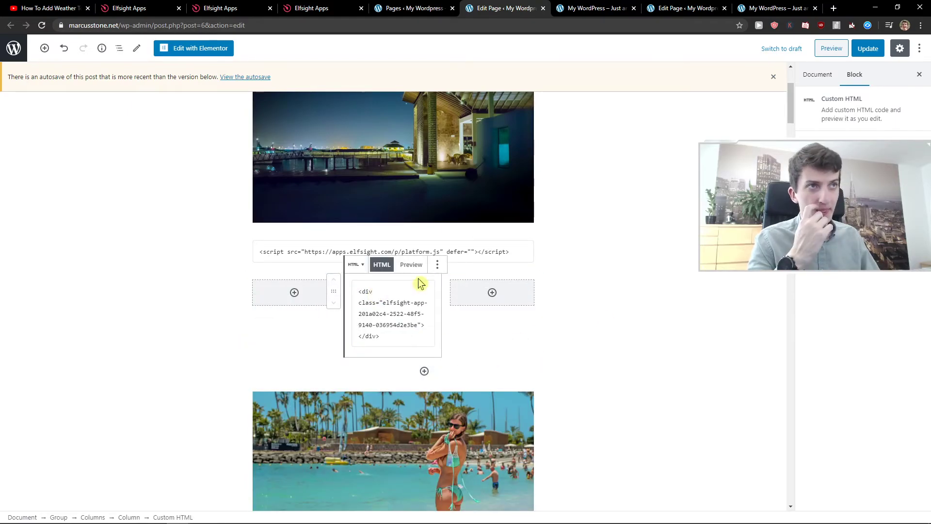
Review the Columns block options and save the page with Update
click(444, 321)
click(335, 264)
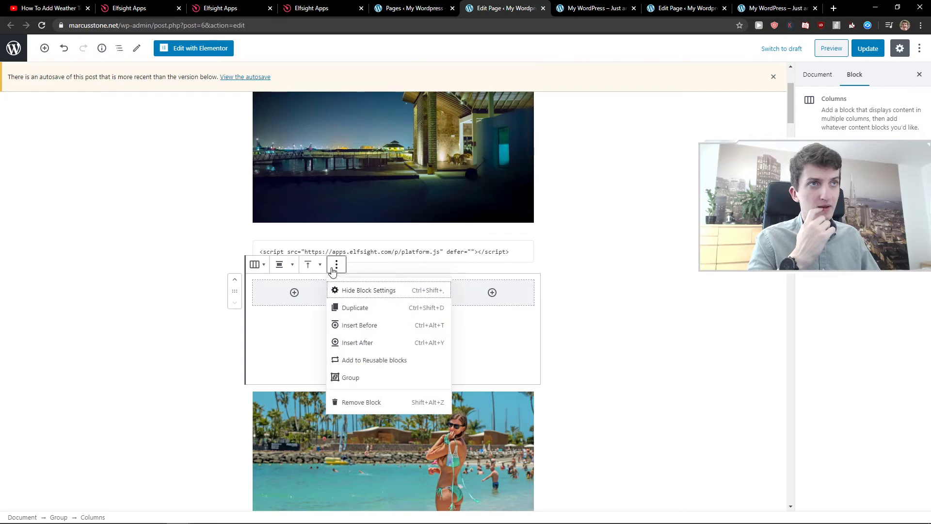
click(788, 296)
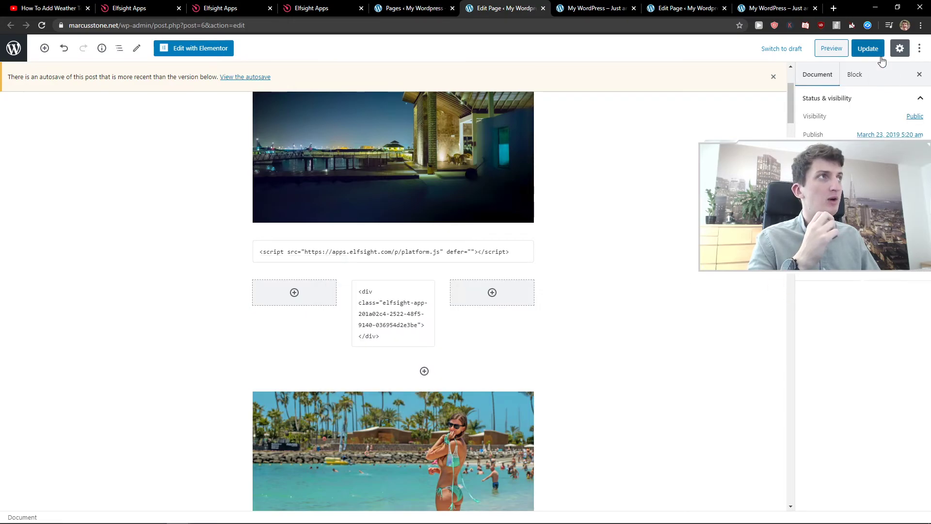
click(868, 49)
Inspect the script code block's options, then deselect it
click(389, 249)
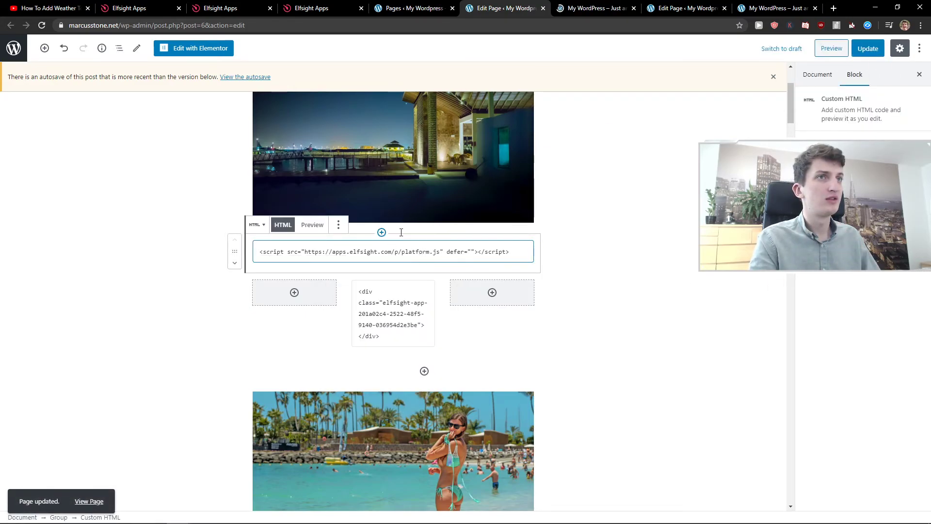
click(338, 225)
click(583, 342)
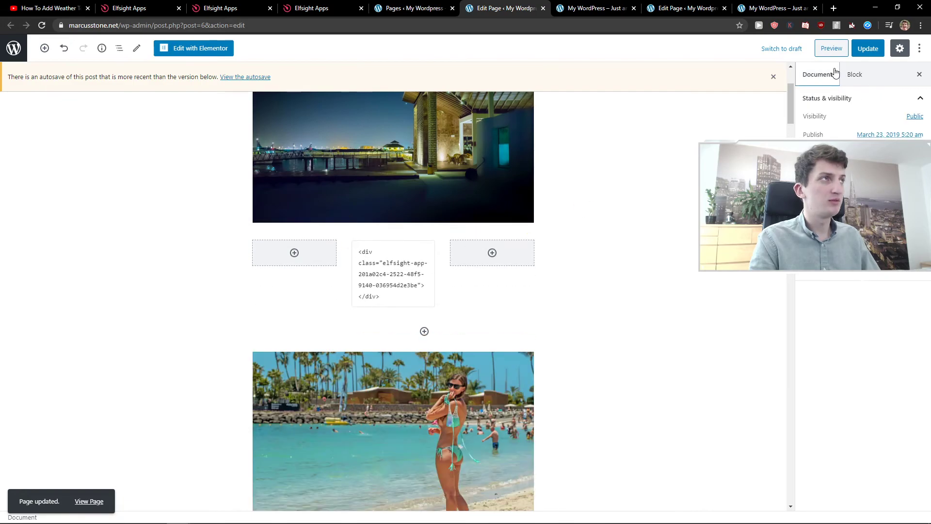
click(832, 48)
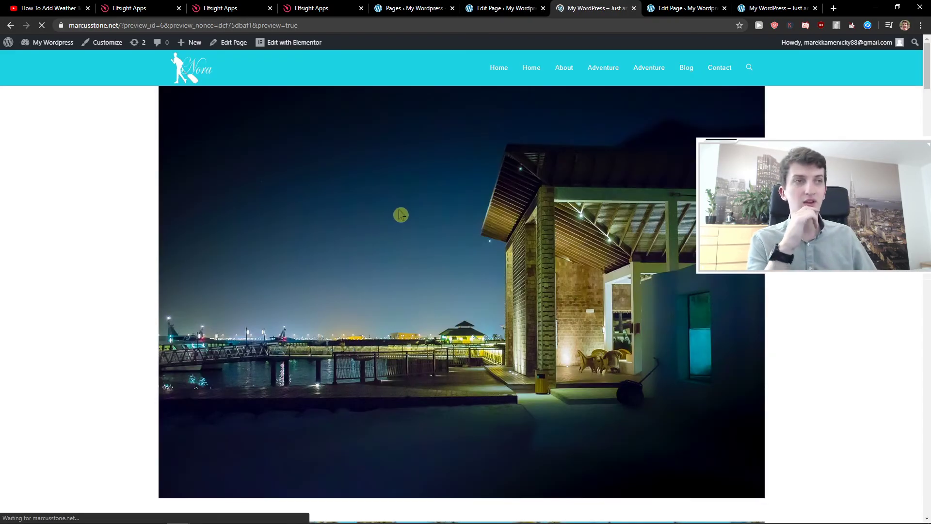
scroll(380, 225, down, 5)
scroll(368, 237, down, 3)
scroll(368, 238, down, 10)
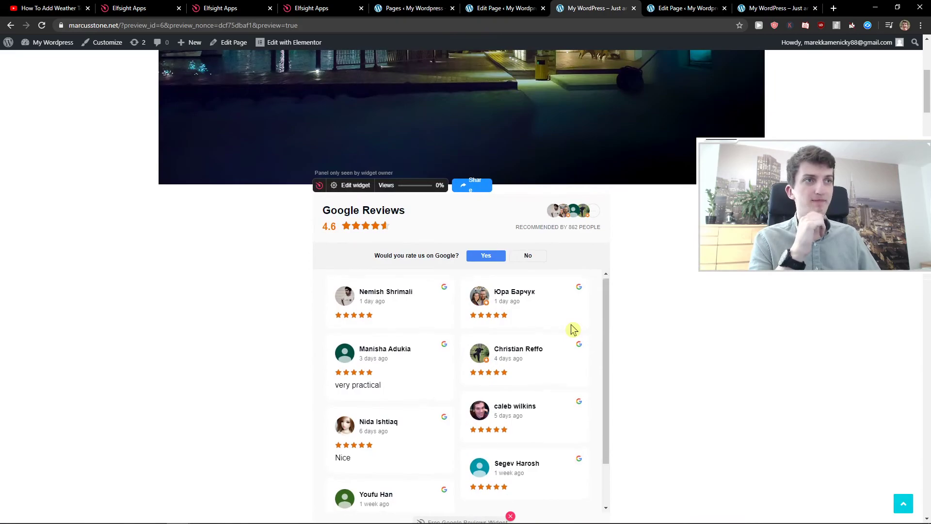
scroll(572, 329, down, 2)
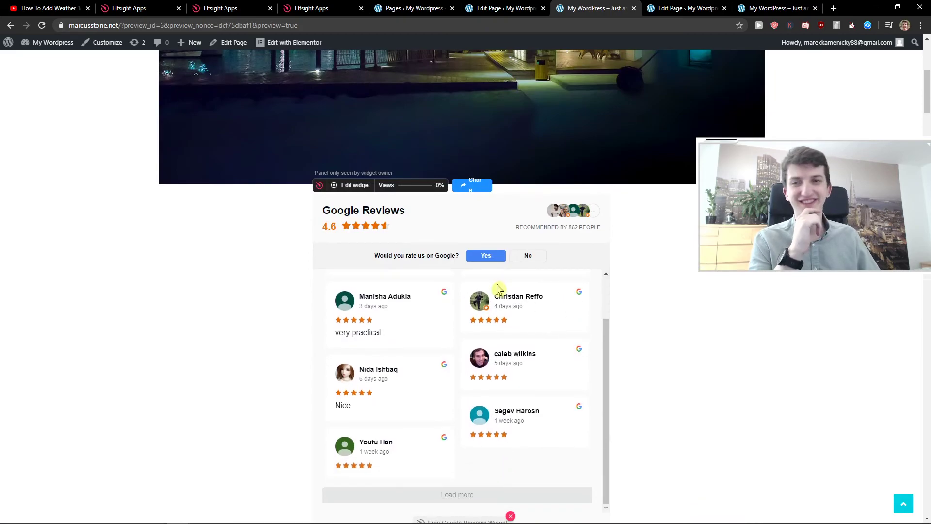
click(535, 7)
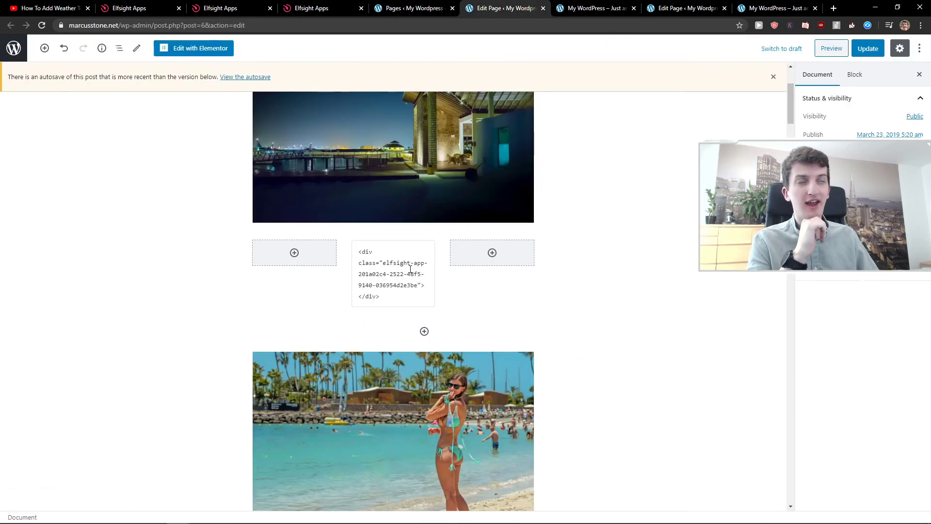
Return via the Elfsight apps dashboard to the pricing page showing All Apps Pack plans
click(314, 7)
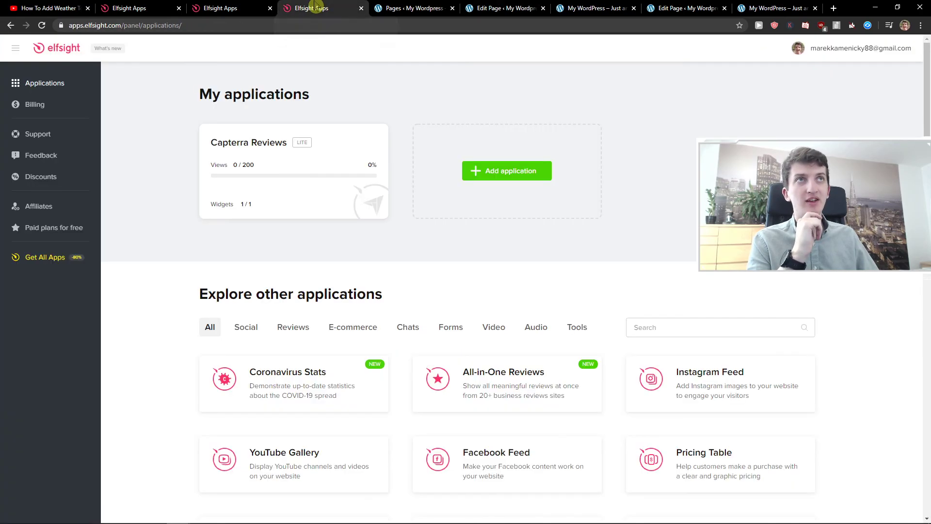
click(270, 7)
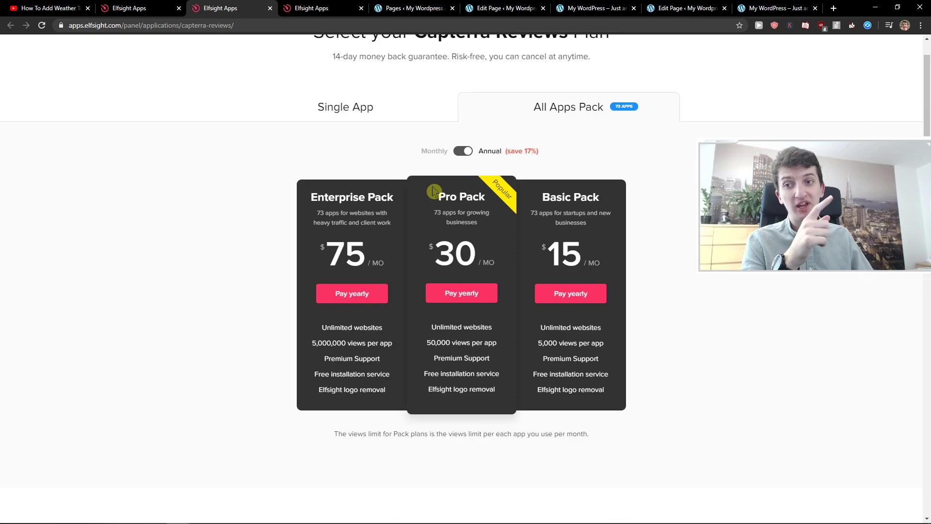